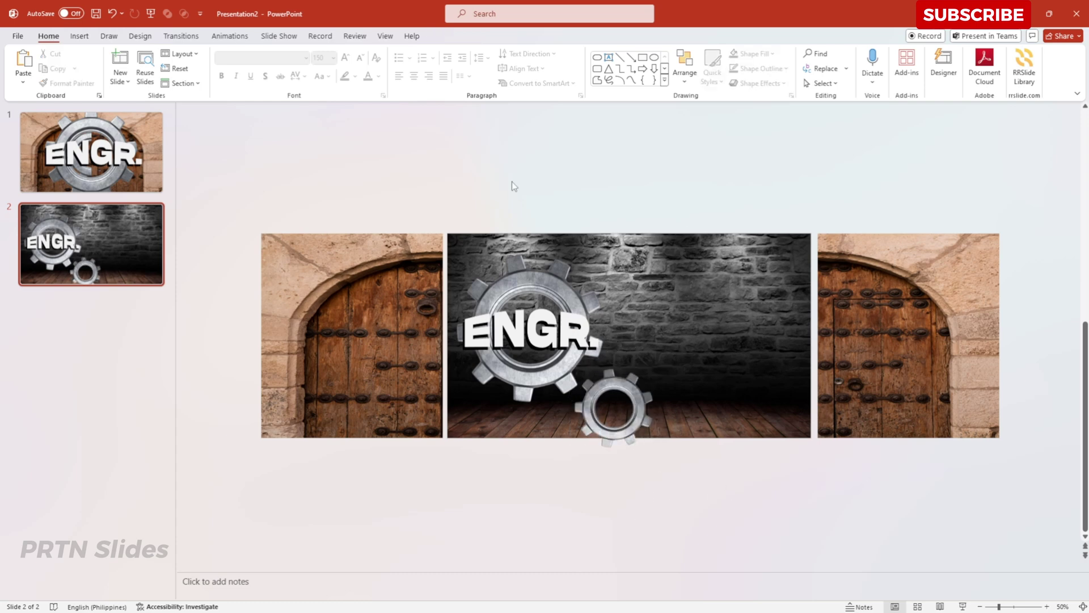
# Zoom in on slide 2 to inspect the ENGR gears over the brick wall and floor
pyautogui.scroll(2, 734, 283)
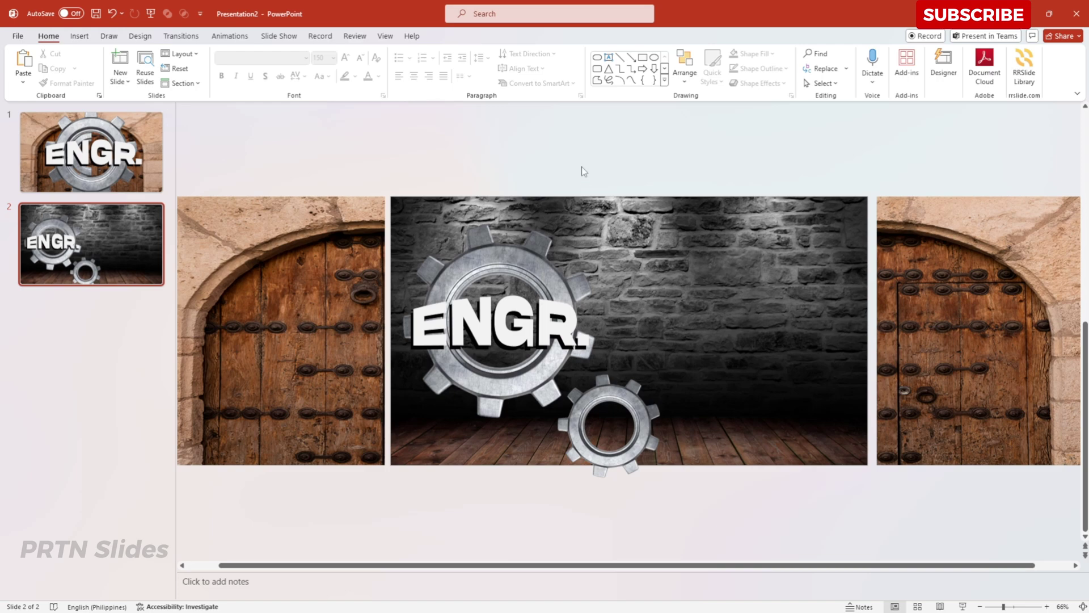
# Paste the ENGINEERING CLASS title, body text, menu icon and search bar onto slide 2
pyautogui.hotkey('ctrl', 'v')
pyautogui.scroll(4, 623, 251)
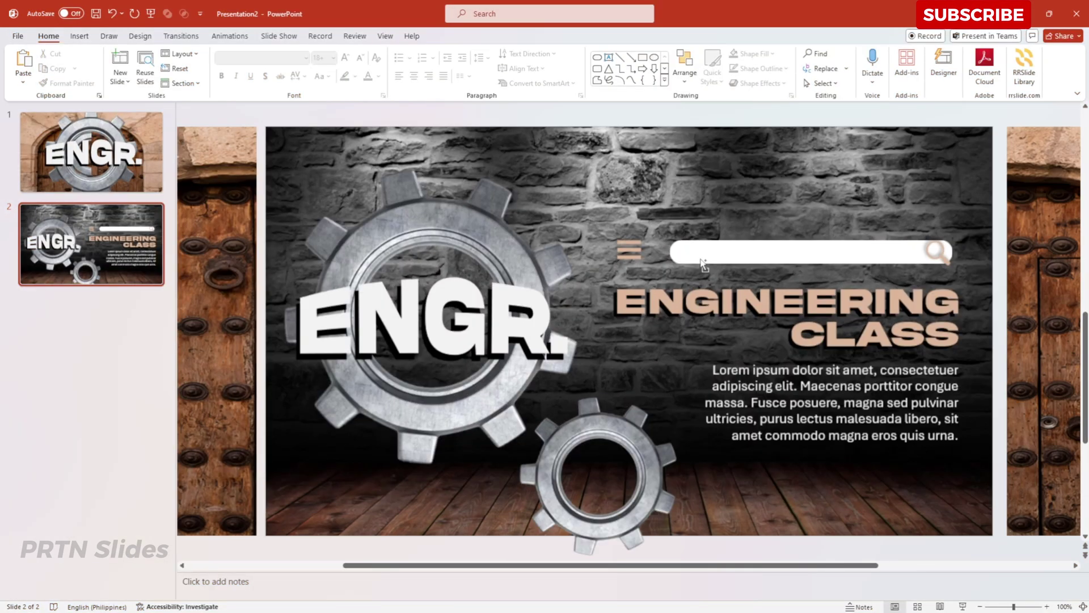
pyautogui.hotkey('alt', 'n')
pyautogui.click(639, 250)
pyautogui.click(937, 252)
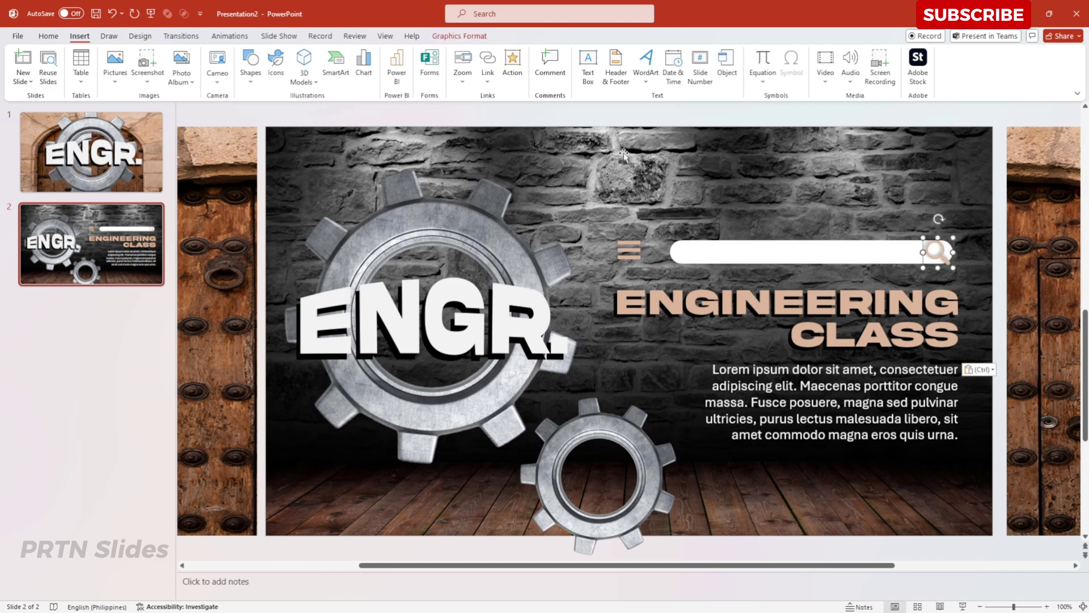
pyautogui.press('Escape')
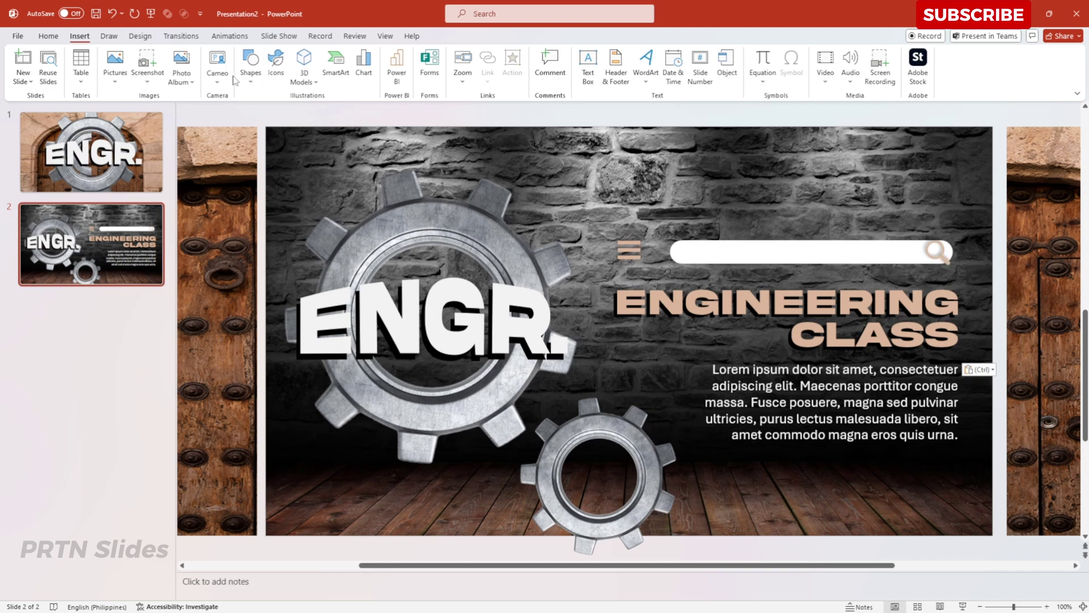
# Browse the icon library and check the lorem ipsum body text without changing anything
pyautogui.click(276, 68)
pyautogui.click(968, 69)
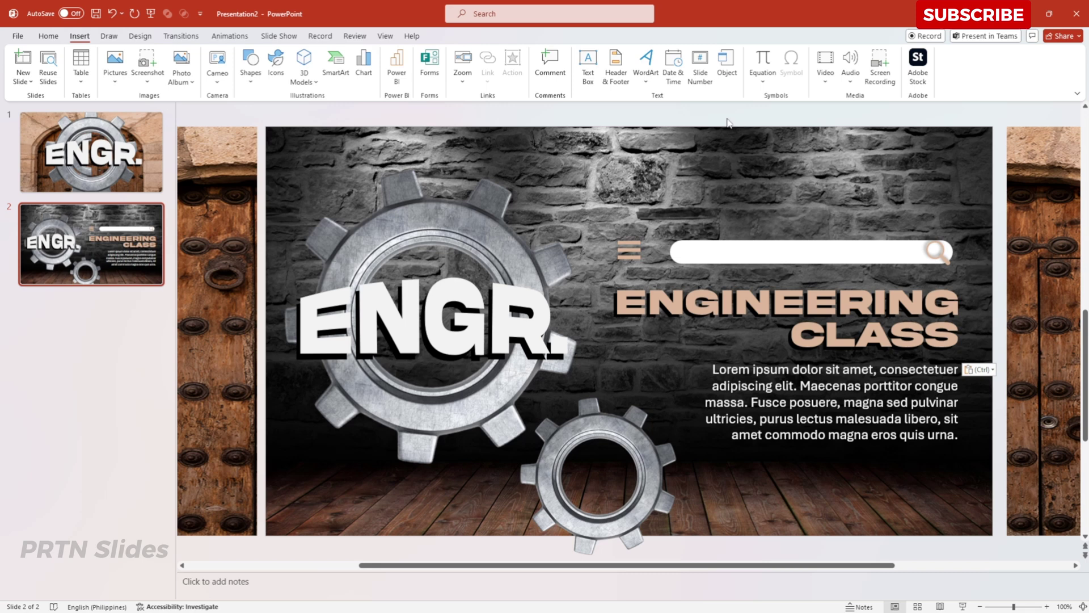
pyautogui.click(780, 418)
pyautogui.press('Escape')
pyautogui.press('Escape')
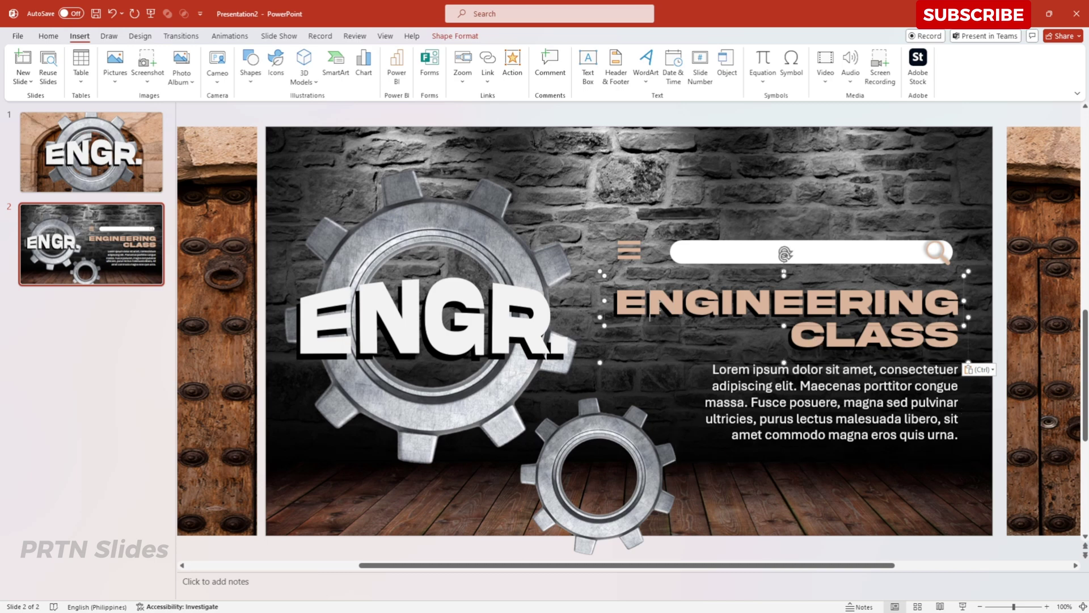
pyautogui.scroll(-3, 679, 267)
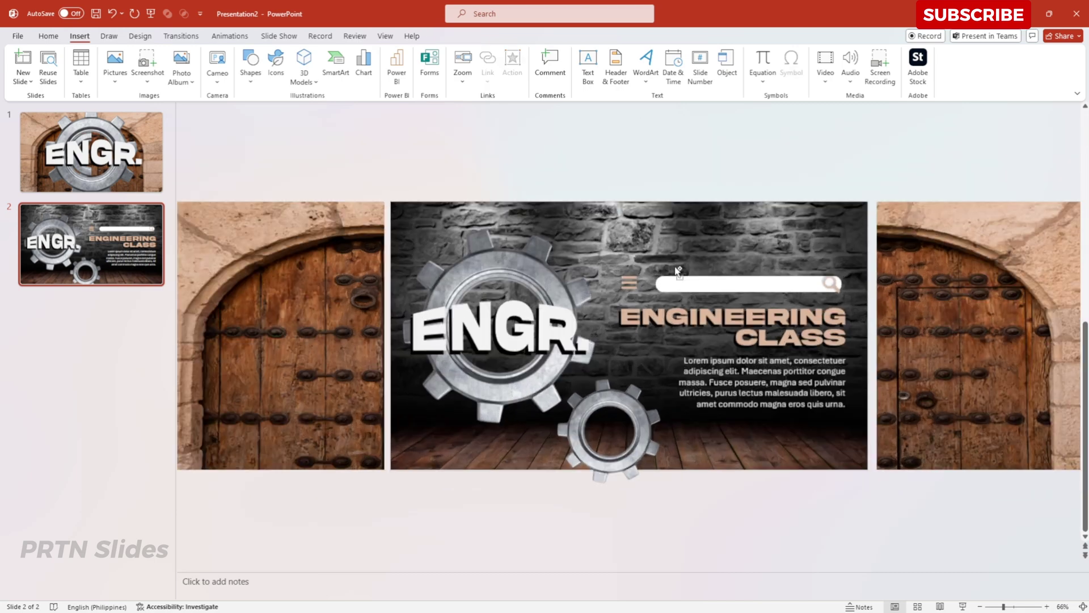
pyautogui.scroll(1, 679, 272)
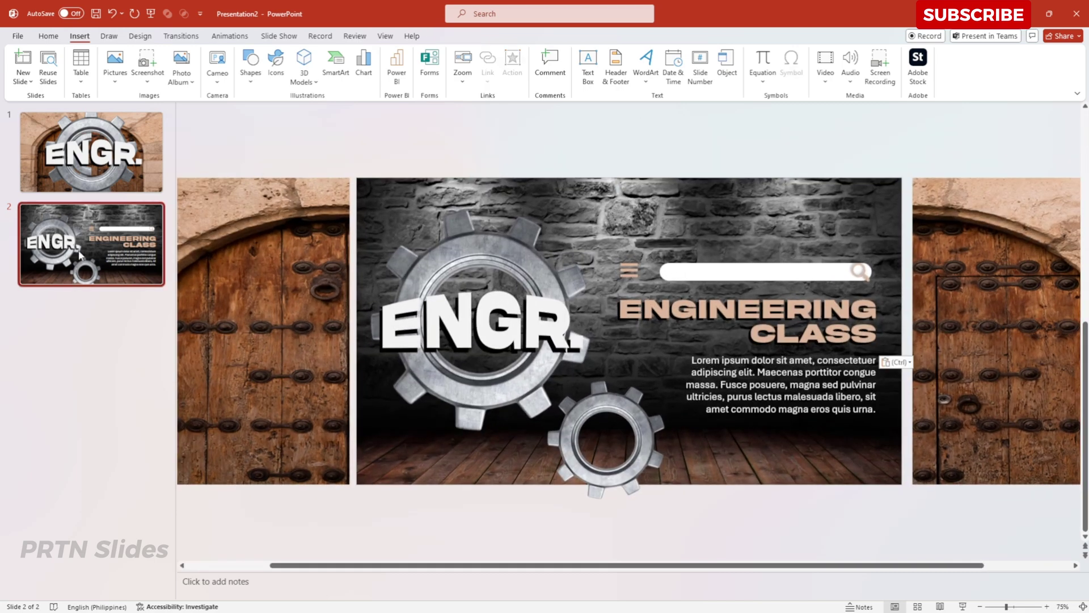
pyautogui.click(181, 36)
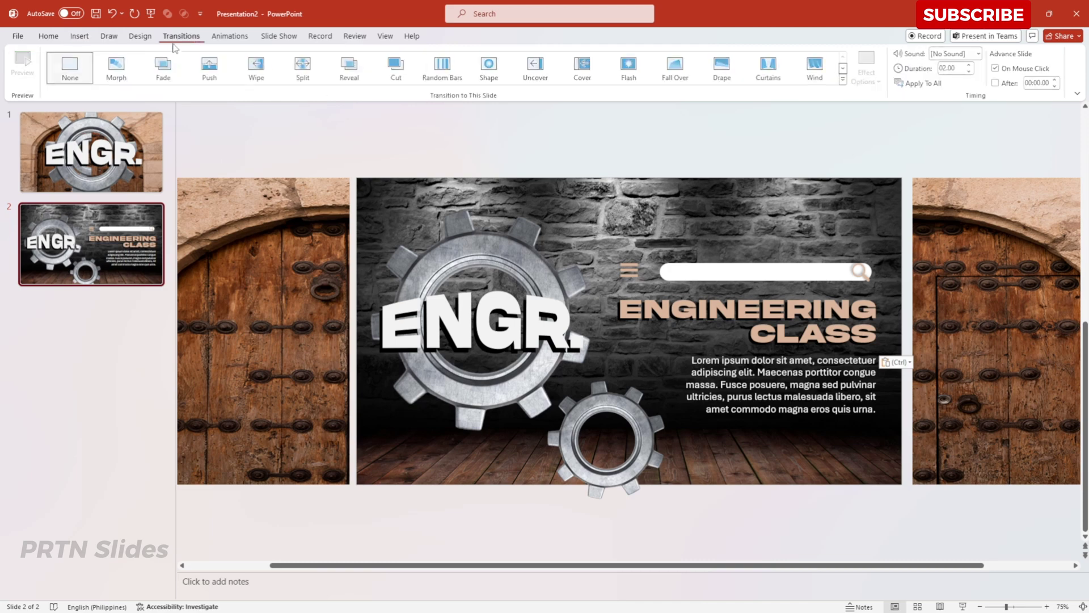
# Apply Morph to slide 2, duplicate it as slide 3, and delete both door pictures
pyautogui.click(119, 68)
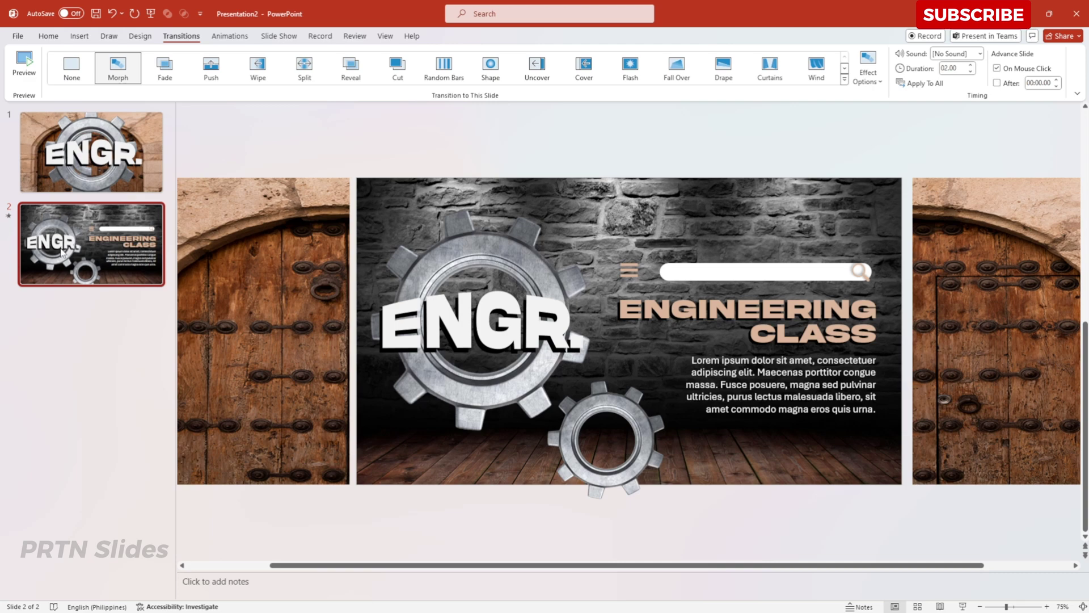
pyautogui.hotkey('ctrl', 'd')
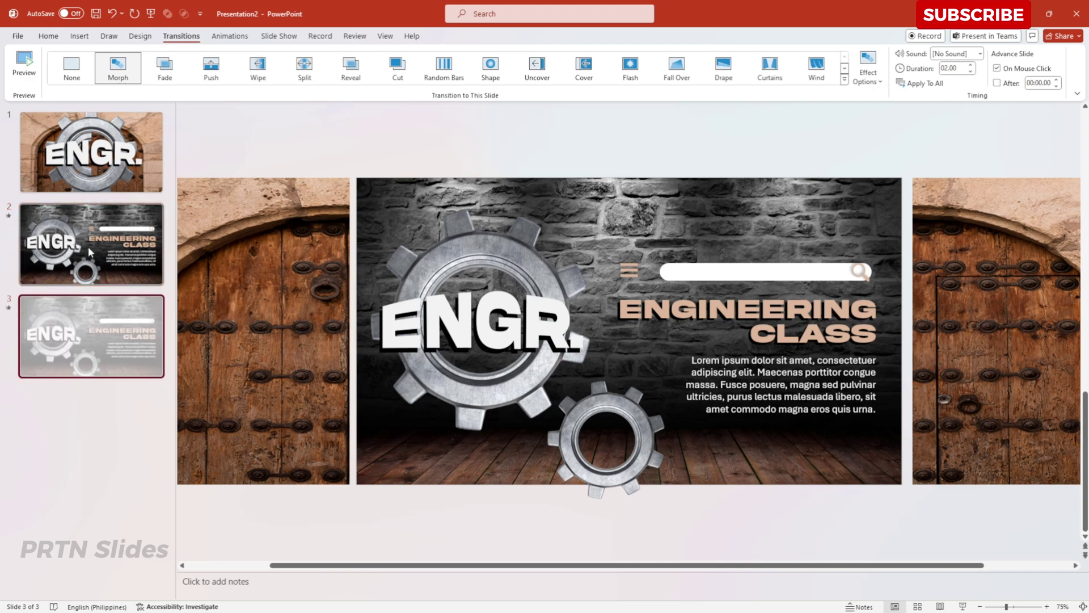
pyautogui.click(308, 251)
pyautogui.press('Delete')
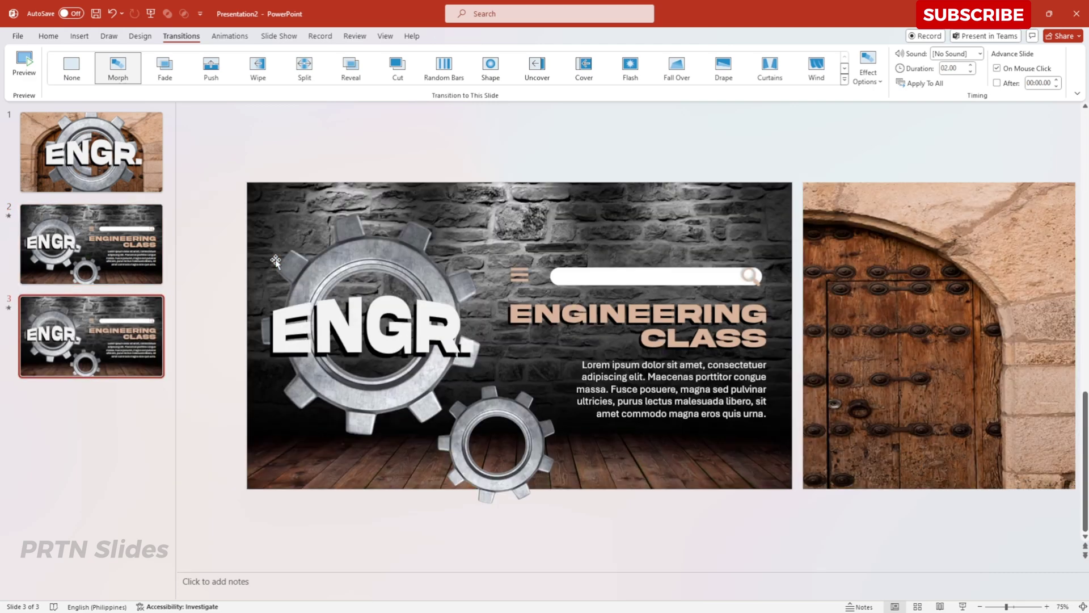
pyautogui.click(896, 238)
pyautogui.press('Delete')
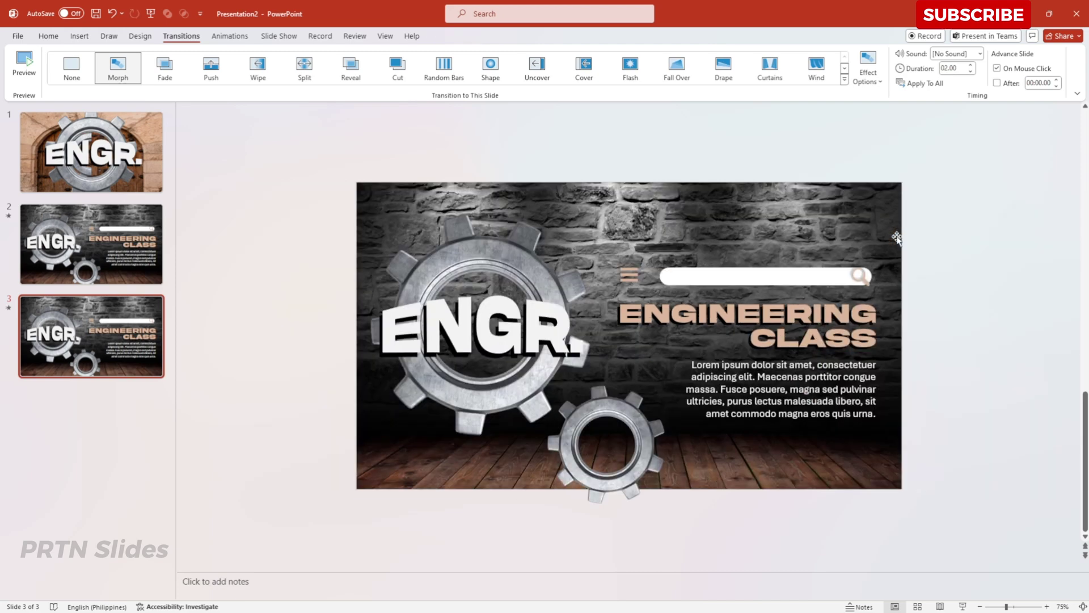
# Delete the title, body text, menu icon and search bar from slide 3
pyautogui.click(785, 386)
pyautogui.moveTo(959, 445); pyautogui.dragTo(608, 227)
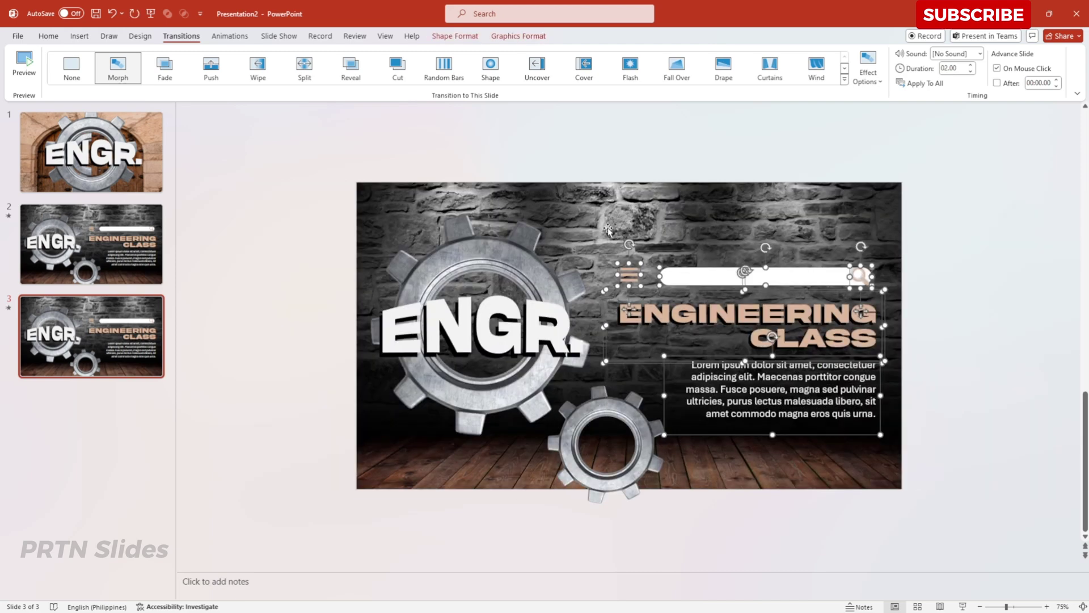
pyautogui.press('Delete')
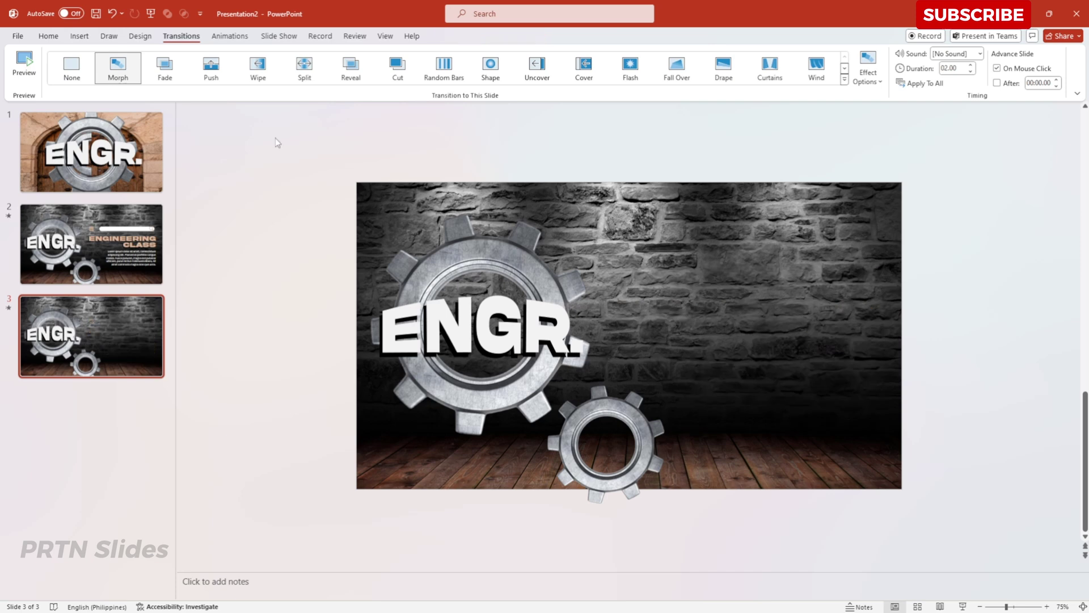
pyautogui.click(79, 36)
# Draw a black pill-shaped rounded rectangle bar, 2.16 cm tall, right of the ENGR gear
pyautogui.click(248, 80)
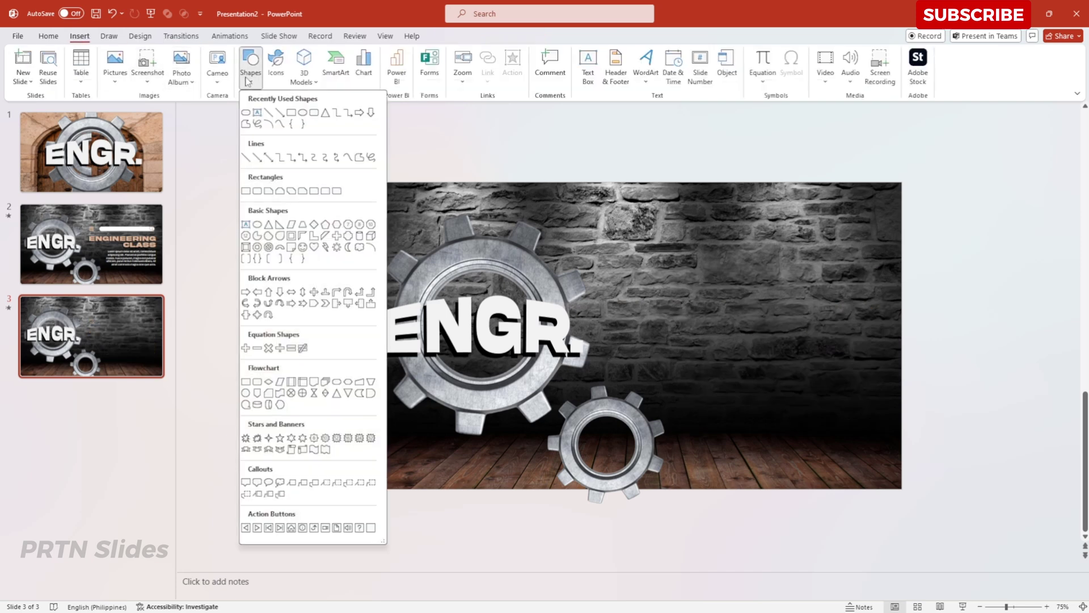
pyautogui.click(314, 113)
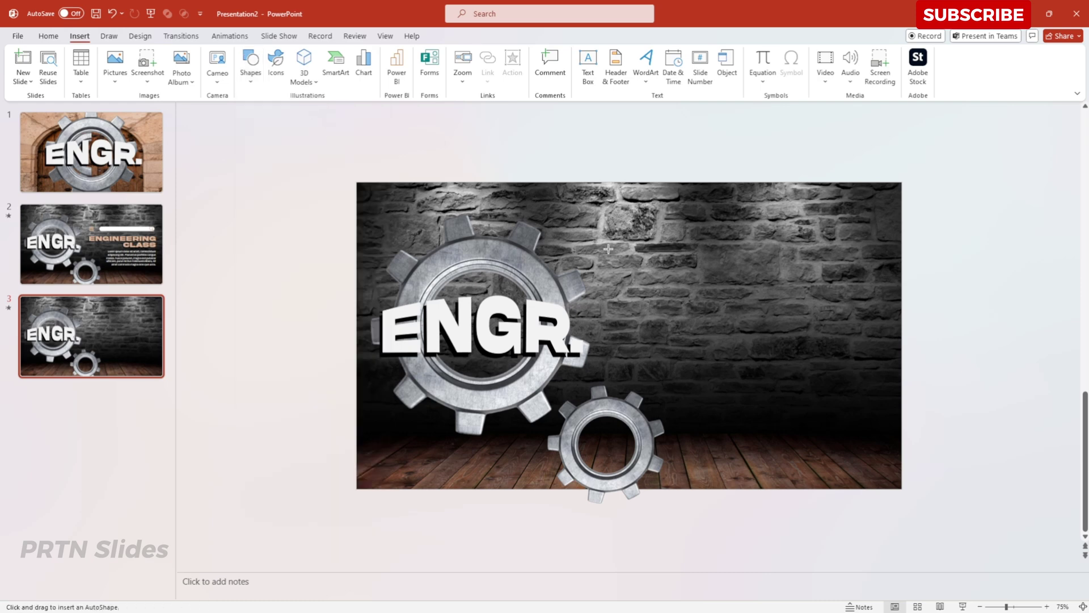
pyautogui.moveTo(606, 244); pyautogui.dragTo(876, 285)
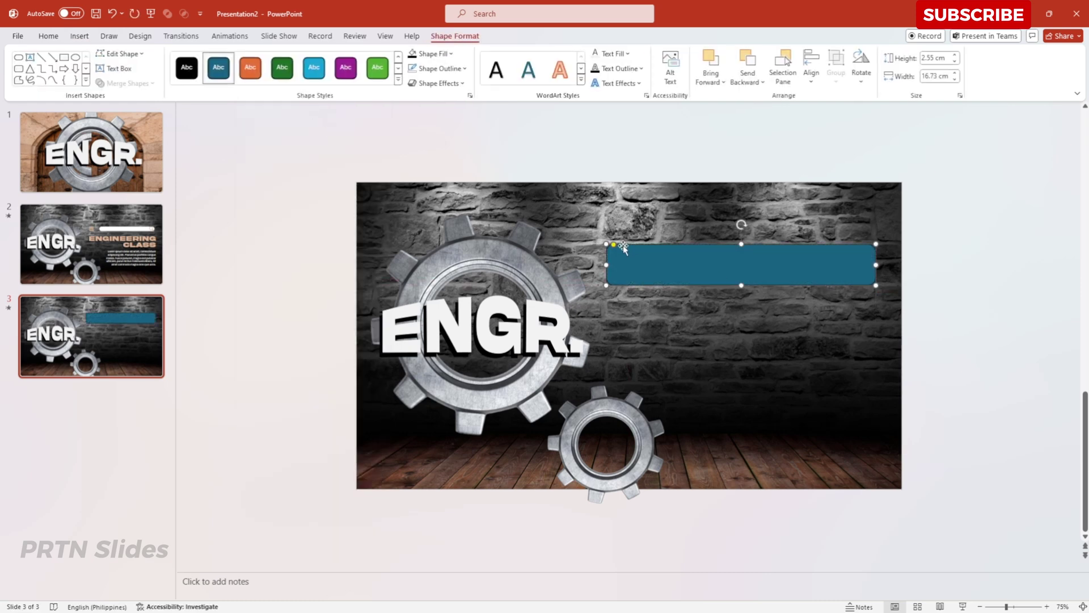
pyautogui.moveTo(615, 245); pyautogui.dragTo(627, 245)
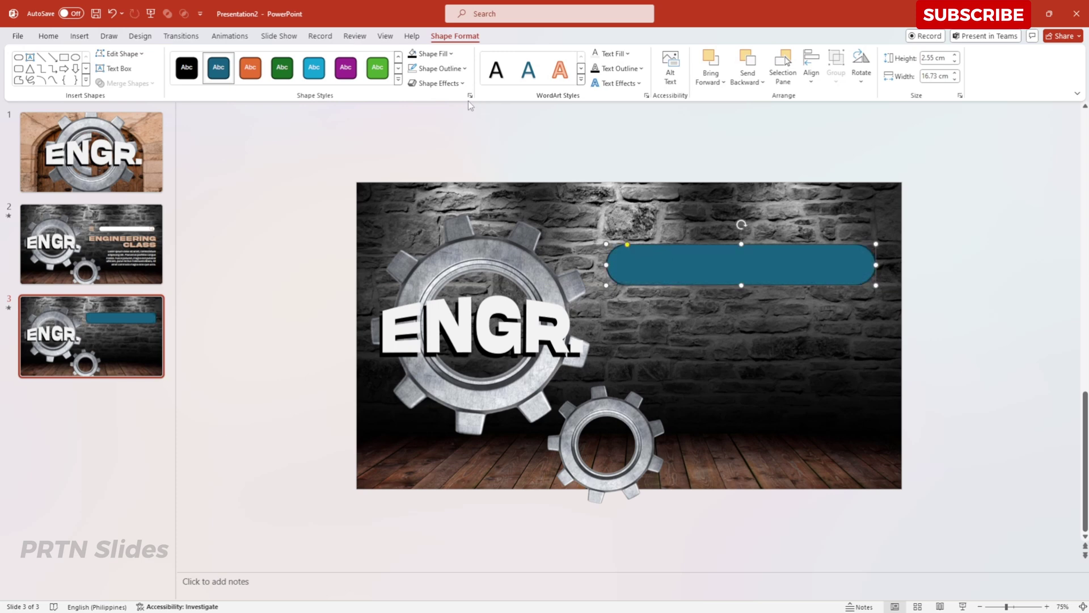
pyautogui.click(412, 55)
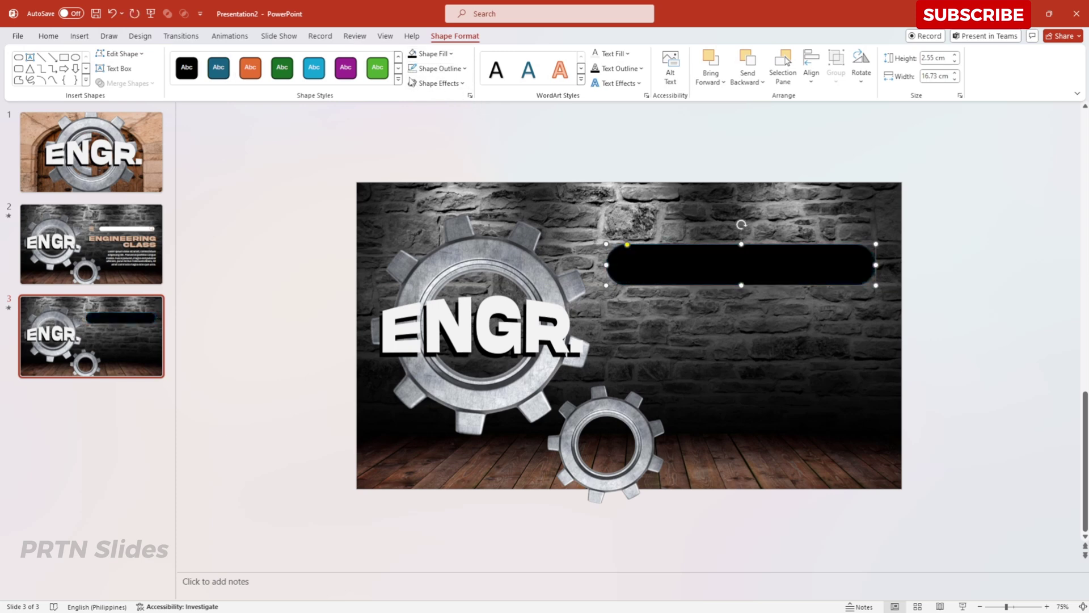
pyautogui.moveTo(741, 243); pyautogui.dragTo(744, 265)
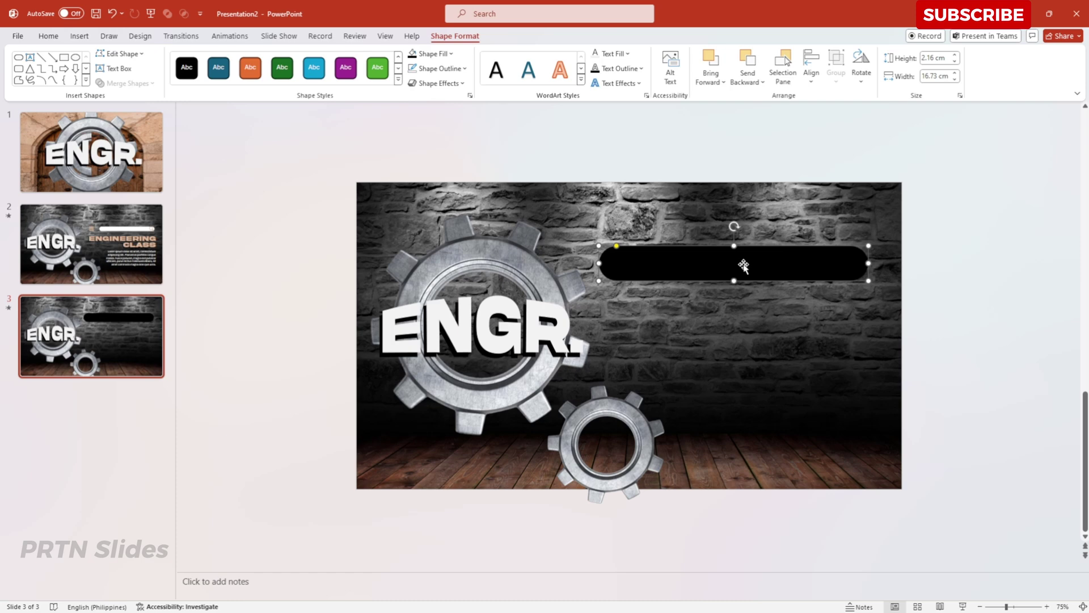
# Duplicate the bar into four evenly spaced stacked bars
pyautogui.moveTo(743, 265); pyautogui.dragTo(736, 297)
pyautogui.hotkey('ctrl', 'd')
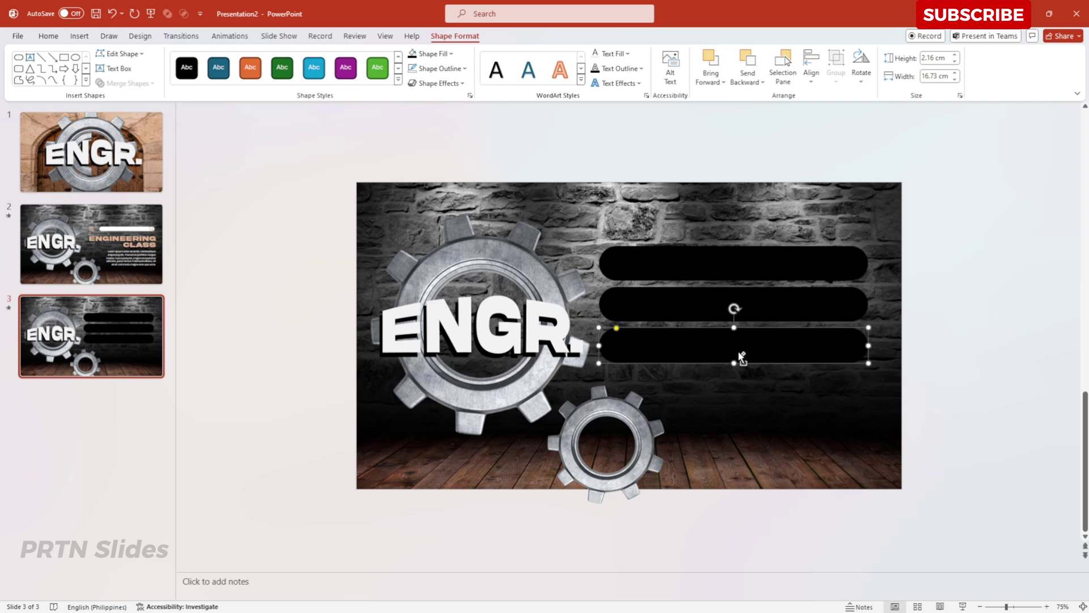
pyautogui.hotkey('ctrl', 'd')
# Send all four bars backward so they sit behind the small gear
pyautogui.click(723, 298)
pyautogui.click(719, 340)
pyautogui.click(718, 372)
pyautogui.click(715, 347)
pyautogui.click(708, 298)
pyautogui.click(706, 252)
pyautogui.click(707, 376)
pyautogui.click(652, 258)
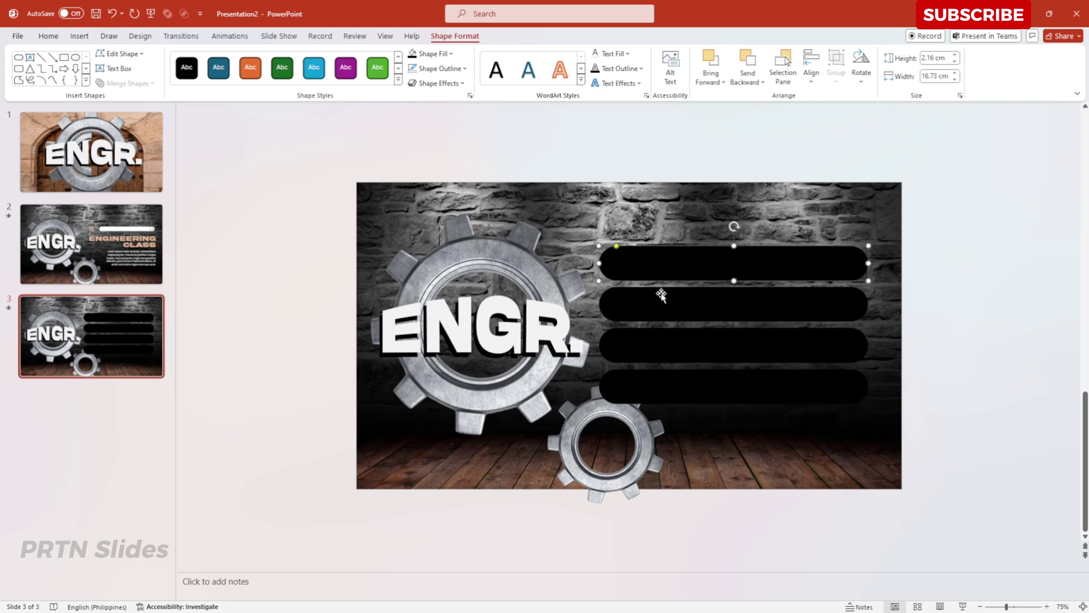
pyautogui.keyDown('shift'); pyautogui.click(659, 299); pyautogui.keyUp('shift')
pyautogui.keyDown('shift'); pyautogui.click(653, 334); pyautogui.keyUp('shift')
pyautogui.keyDown('shift'); pyautogui.click(650, 378); pyautogui.keyUp('shift')
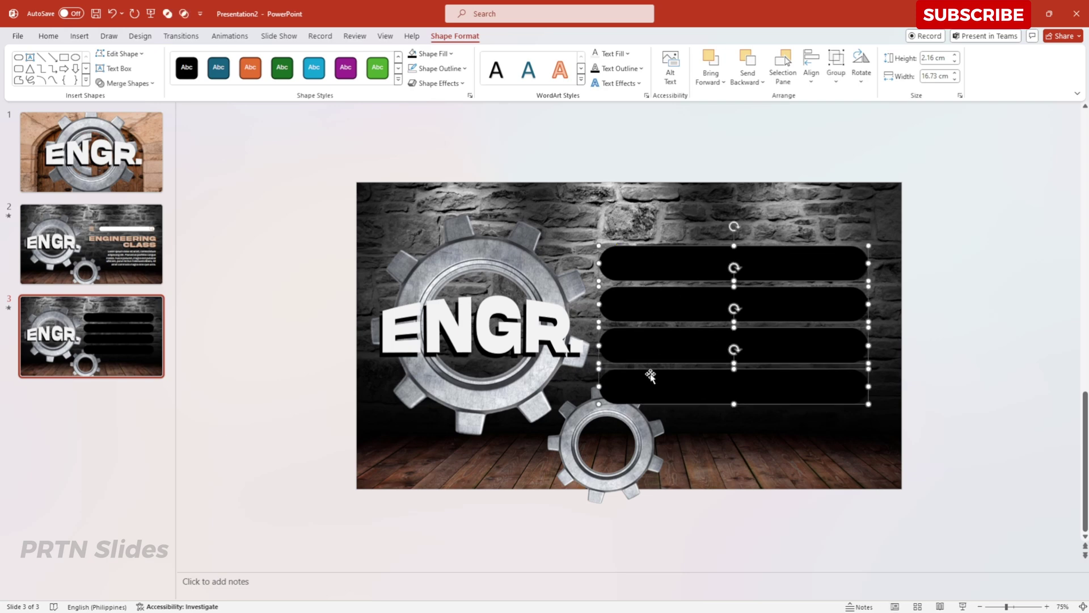
pyautogui.click(745, 67)
pyautogui.click(745, 67)
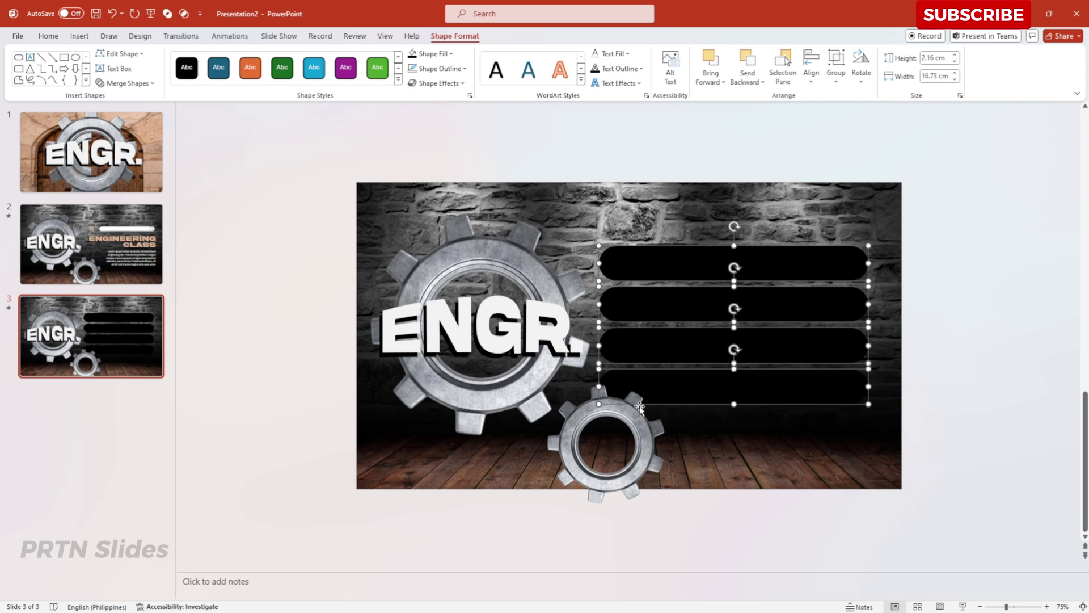
pyautogui.click(577, 396)
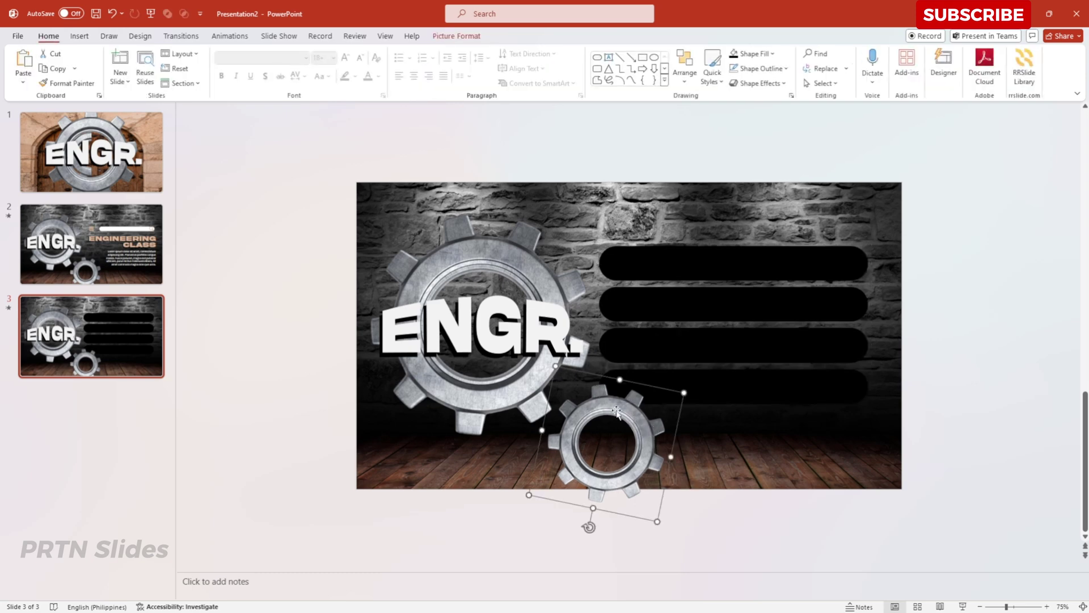
# Label the four bars METAL, WOOD, CARBON STEEL and CERAMIC
pyautogui.click(710, 391)
pyautogui.click(639, 426)
pyautogui.click(712, 380)
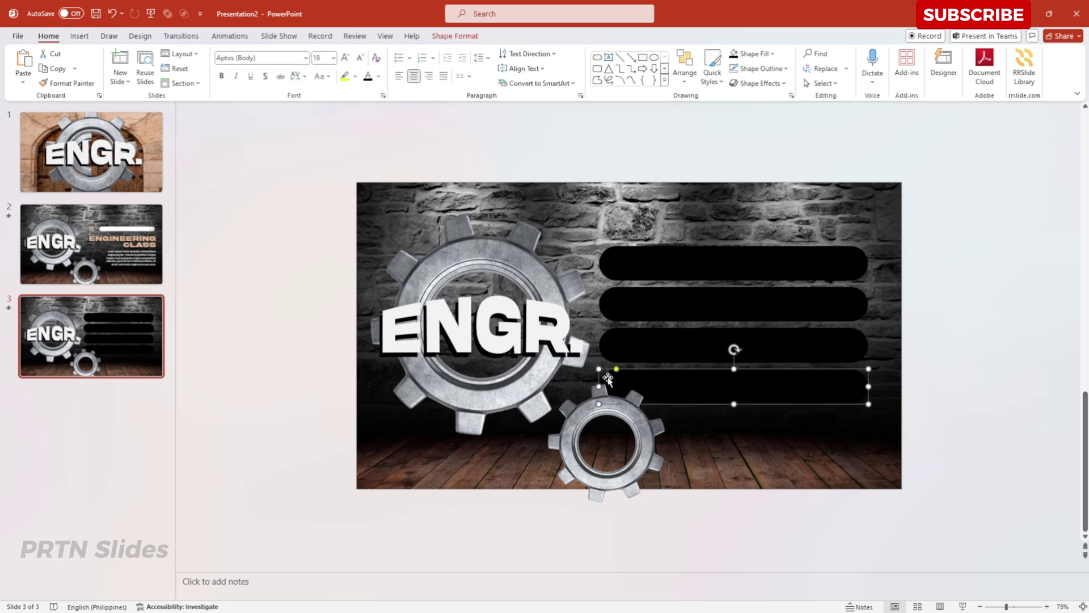
pyautogui.click(977, 368)
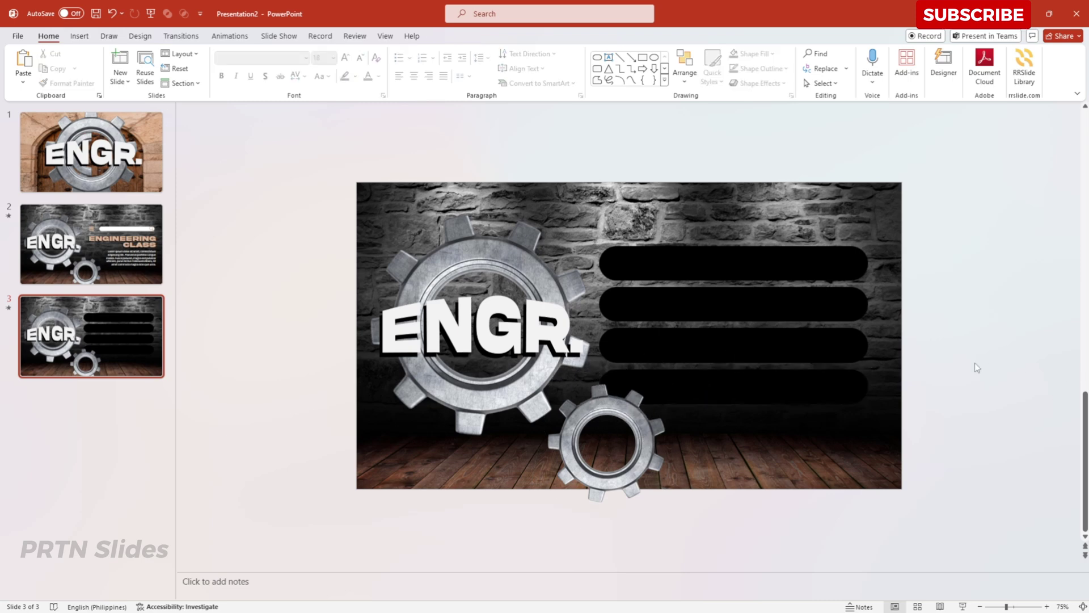
pyautogui.click(802, 384)
pyautogui.click(691, 148)
pyautogui.click(690, 262)
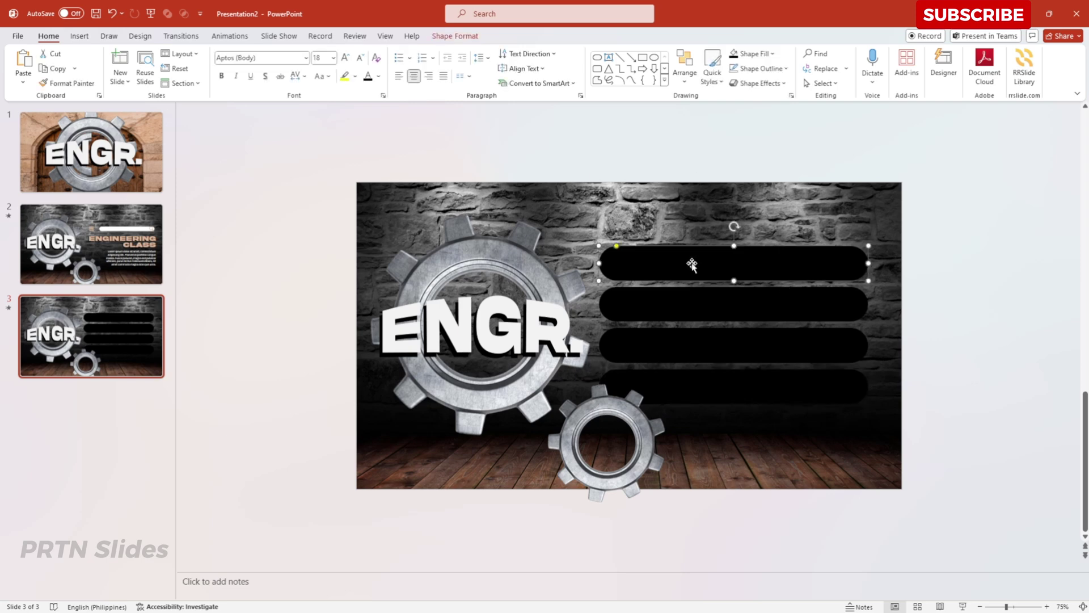
pyautogui.click(733, 264)
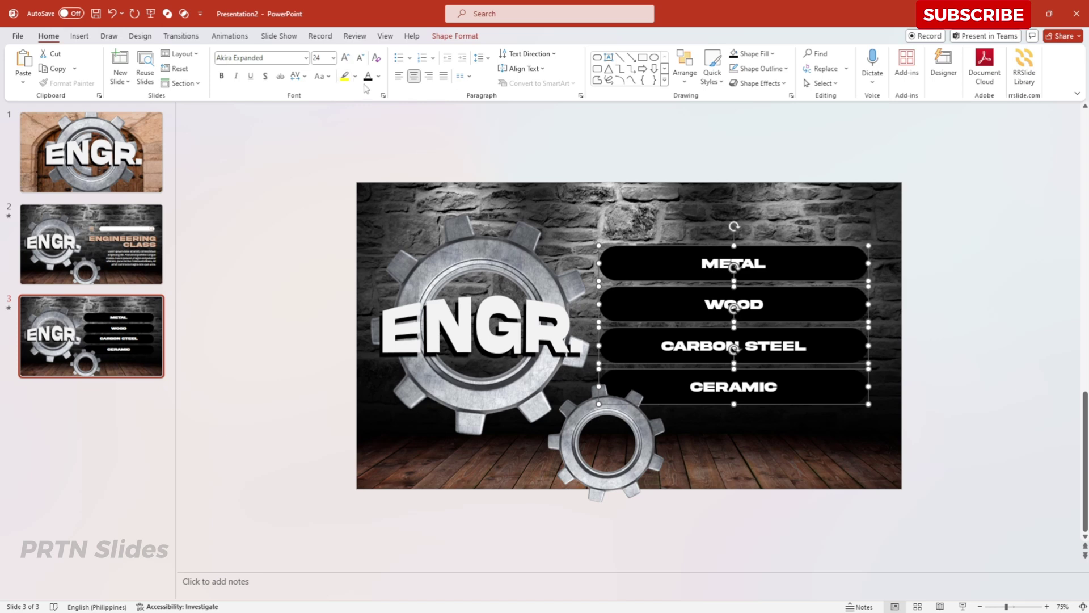
# Colour the bar labels dark grey (Background 2, Darker 50%)
pyautogui.click(380, 78)
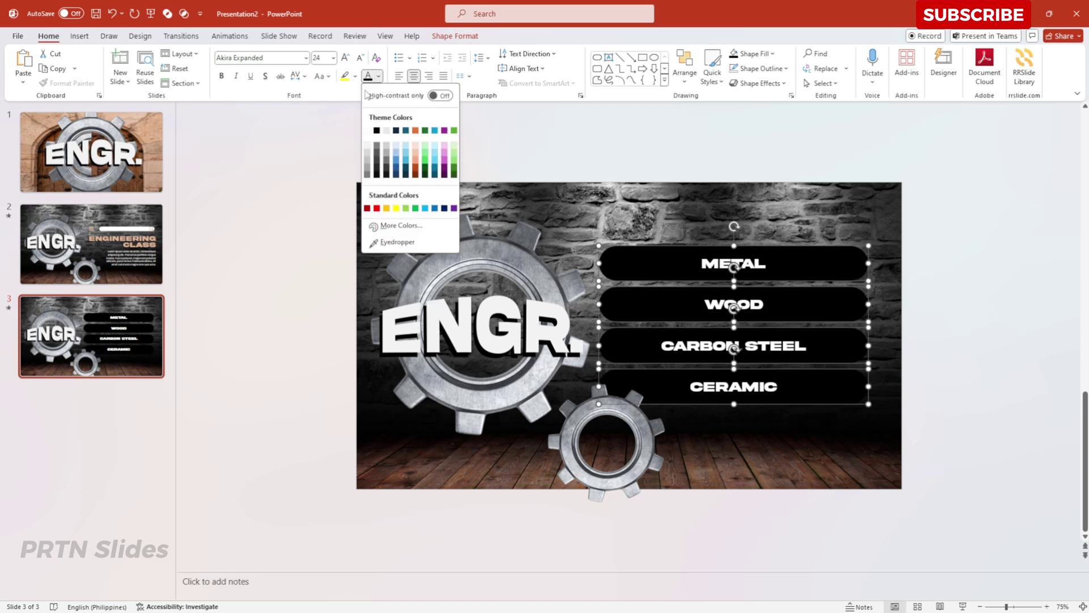
pyautogui.click(385, 163)
pyautogui.click(573, 145)
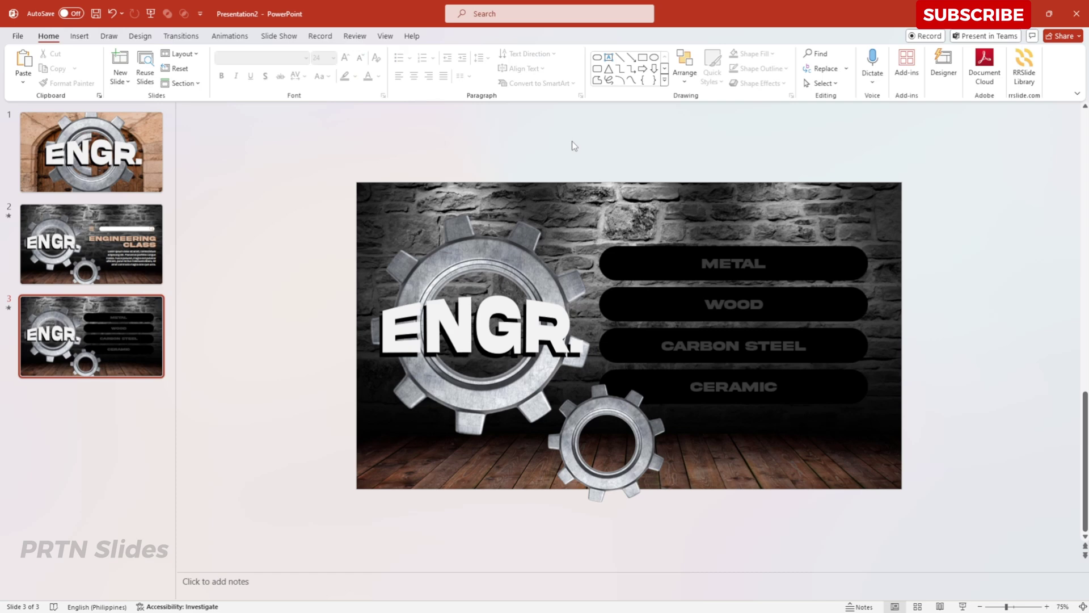
# Copy slide 1's door picture onto slide 3
pyautogui.click(640, 262)
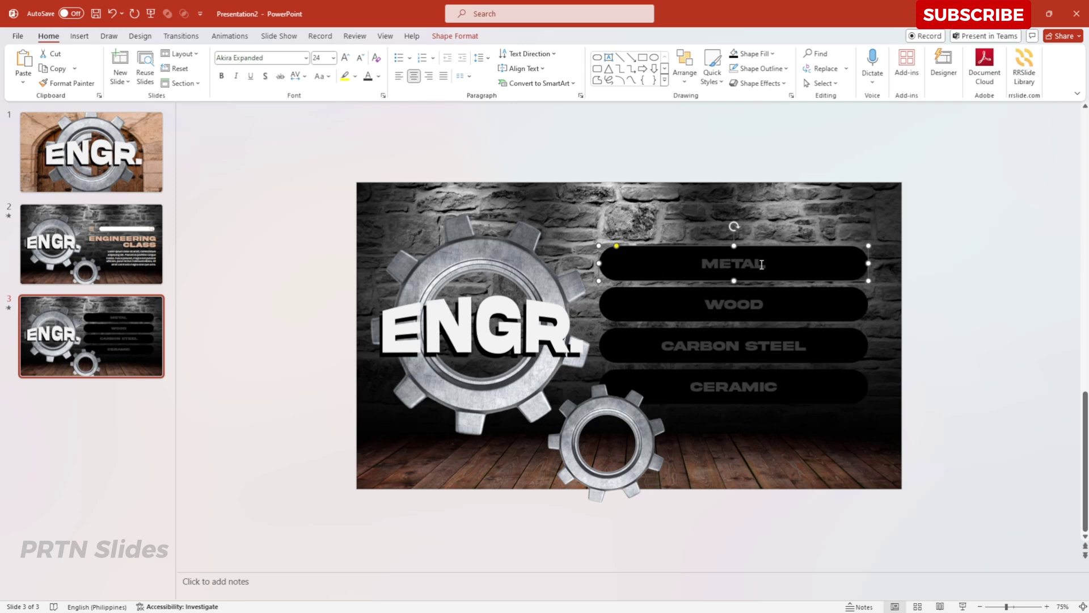
pyautogui.click(454, 36)
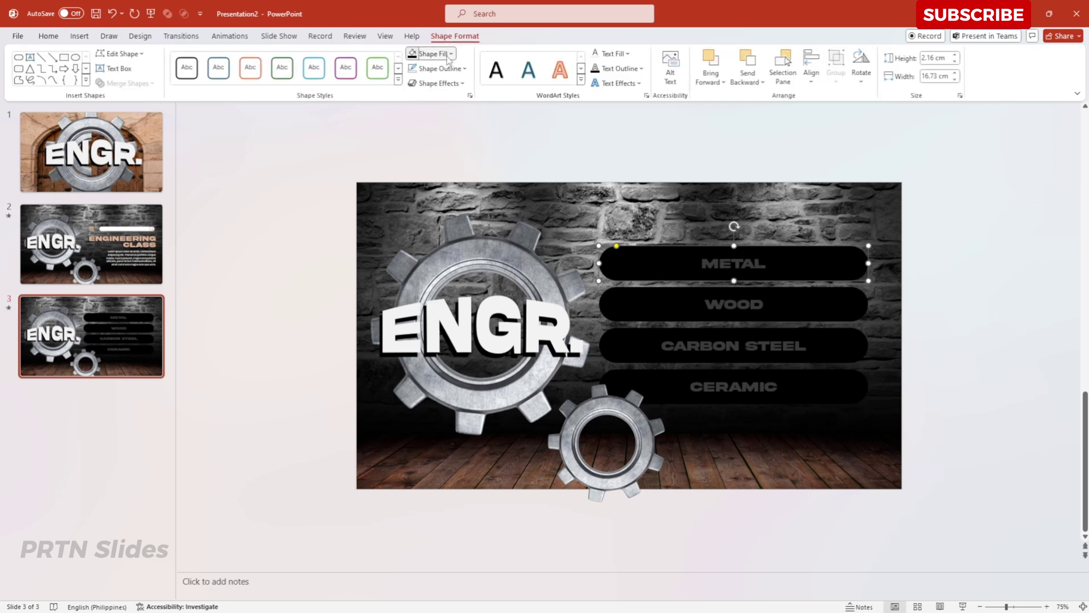
pyautogui.click(427, 54)
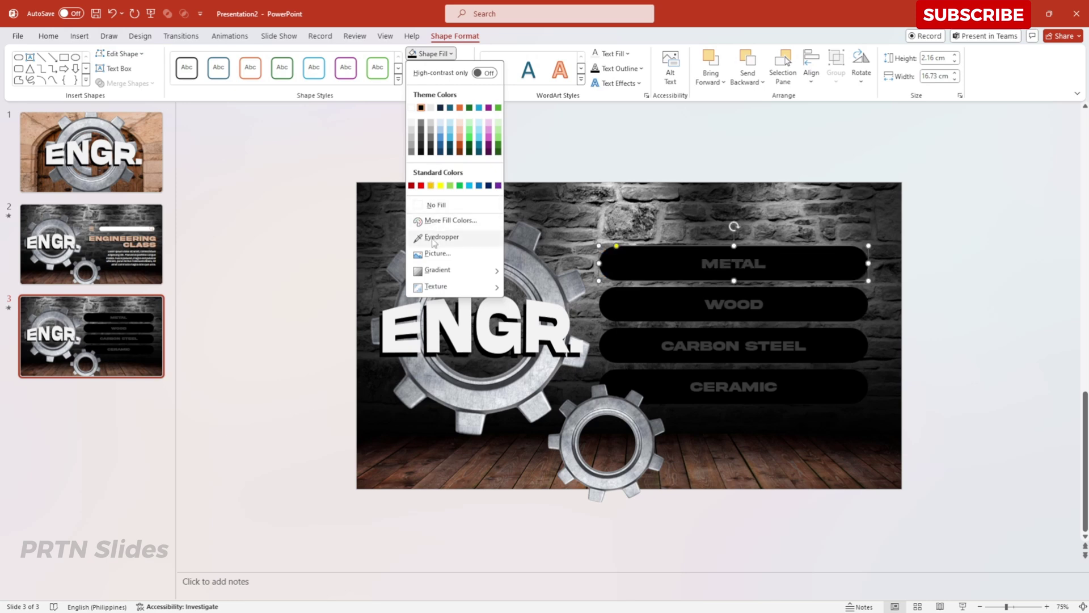
pyautogui.click(360, 228)
pyautogui.click(85, 156)
pyautogui.click(366, 198)
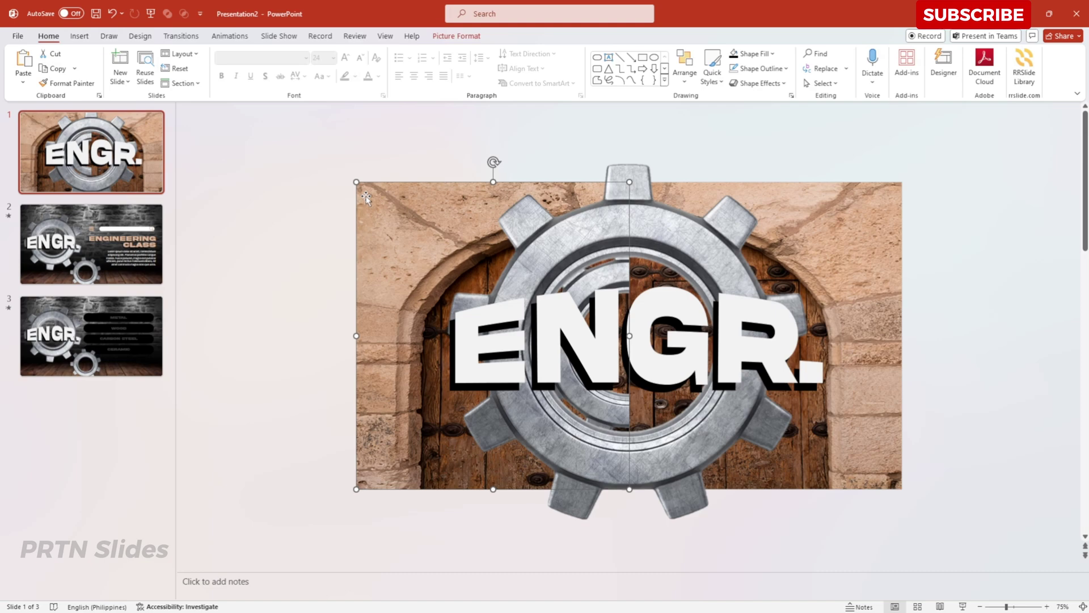
pyautogui.click(106, 318)
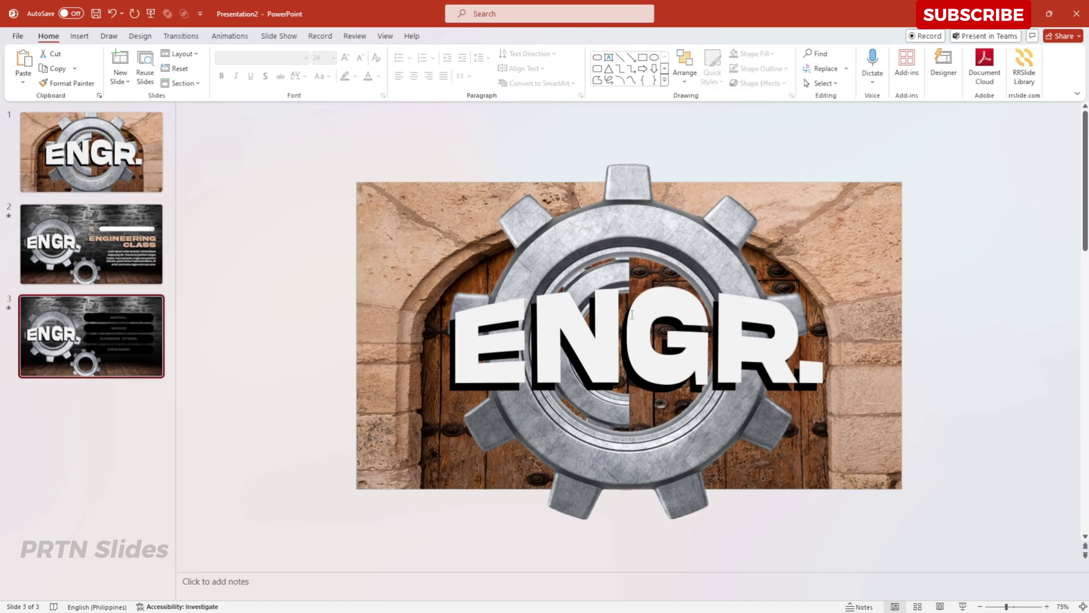
pyautogui.hotkey('ctrl', 'v')
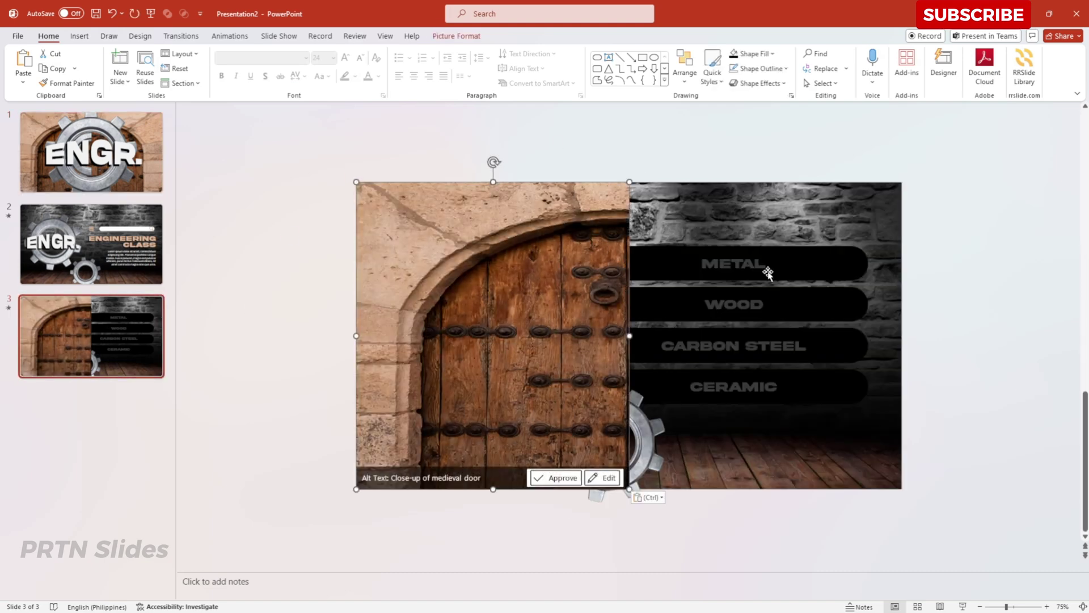
# Fill the METAL bar with tan sampled by eyedropper from the door picture, then delete the picture
pyautogui.click(768, 271)
pyautogui.click(455, 36)
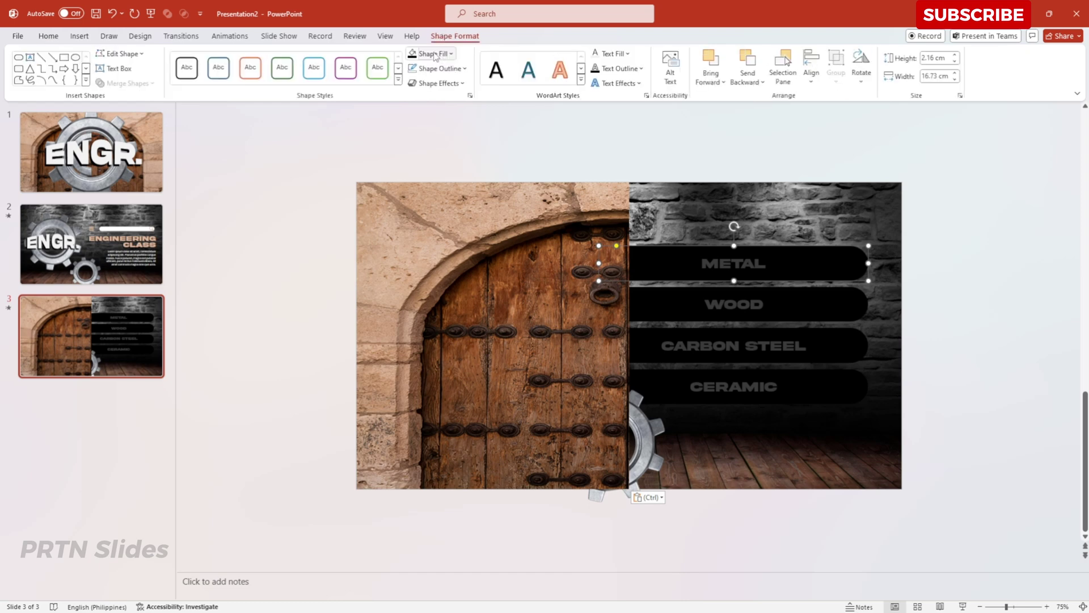
pyautogui.click(431, 54)
pyautogui.click(442, 237)
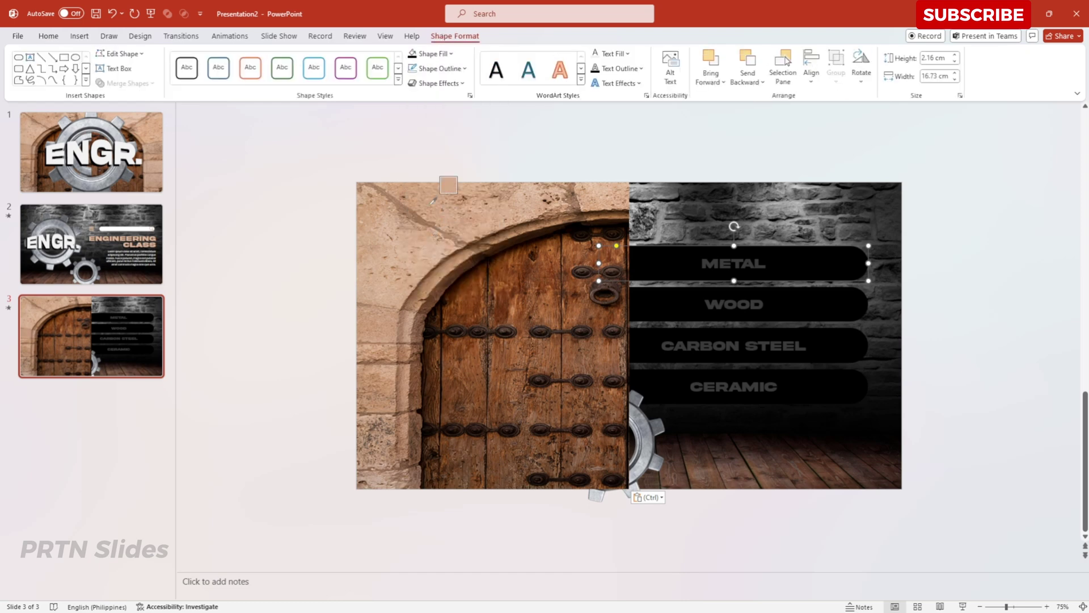
pyautogui.click(376, 282)
pyautogui.click(447, 169)
pyautogui.click(440, 252)
pyautogui.press('Delete')
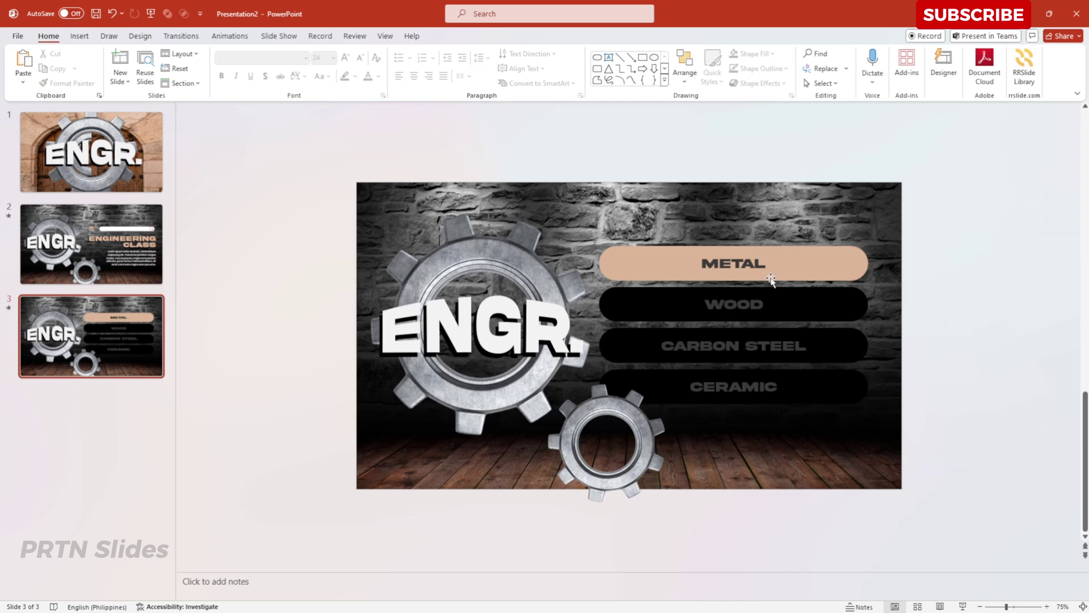
# Make the METAL label text black
pyautogui.click(734, 267)
pyautogui.doubleClick(734, 263)
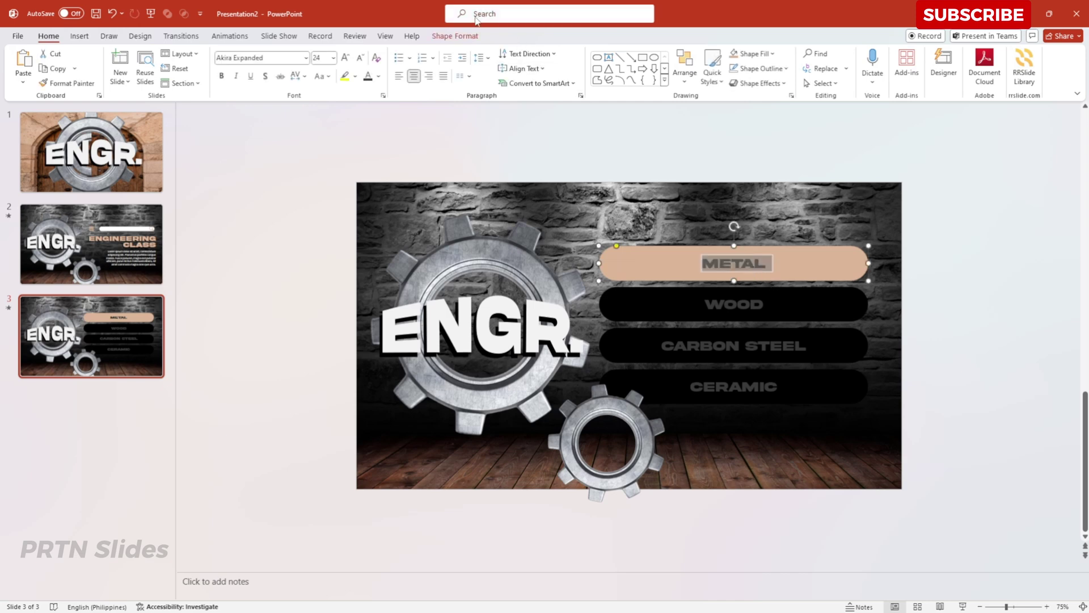
pyautogui.click(478, 39)
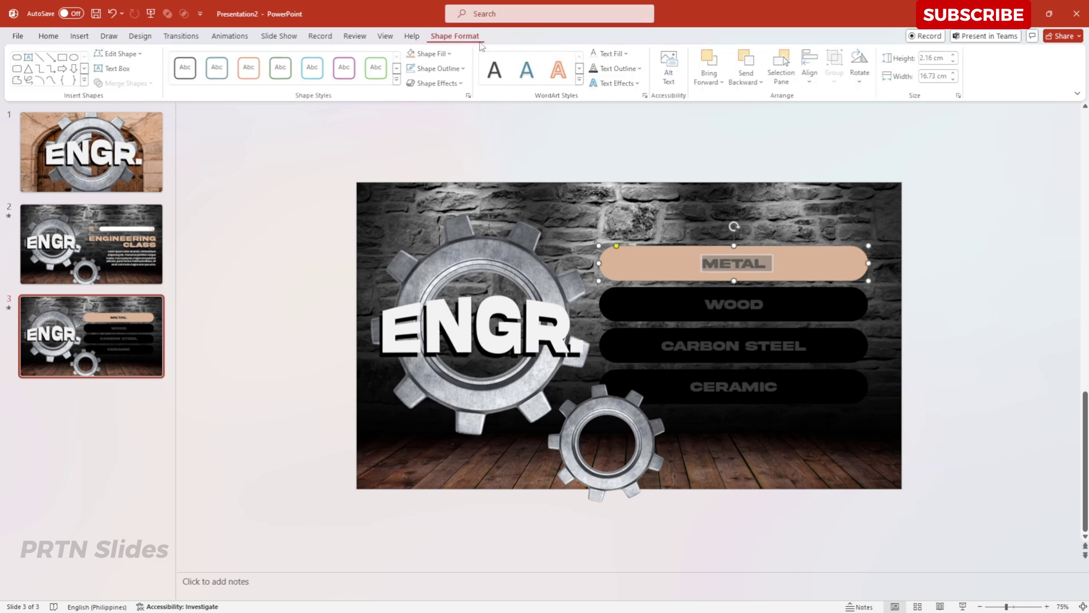
pyautogui.click(654, 121)
pyautogui.click(747, 264)
pyautogui.doubleClick(748, 263)
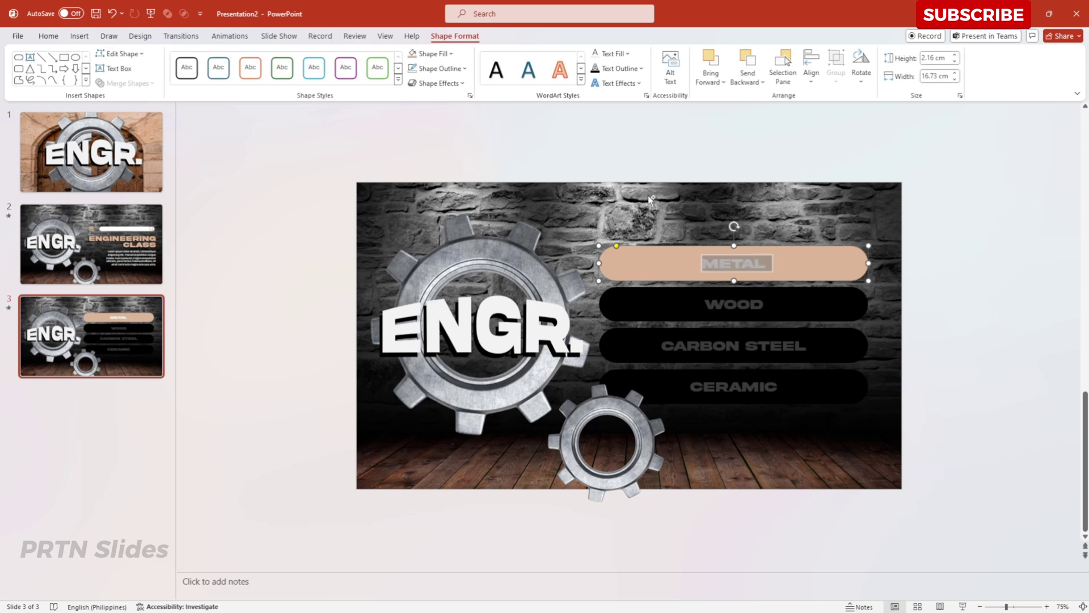
pyautogui.click(618, 54)
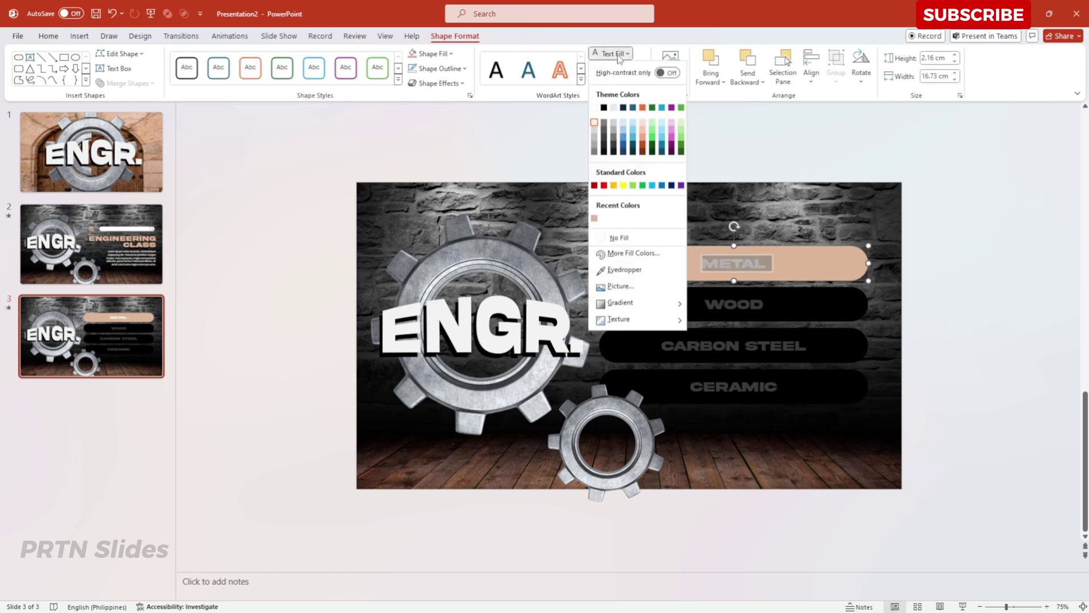
pyautogui.click(604, 108)
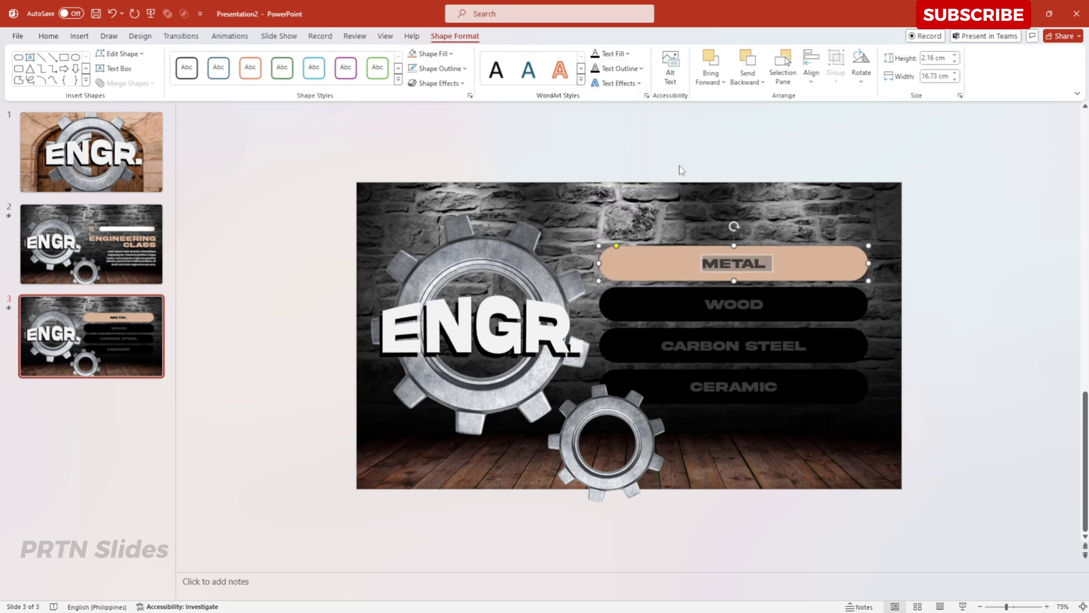
pyautogui.click(709, 176)
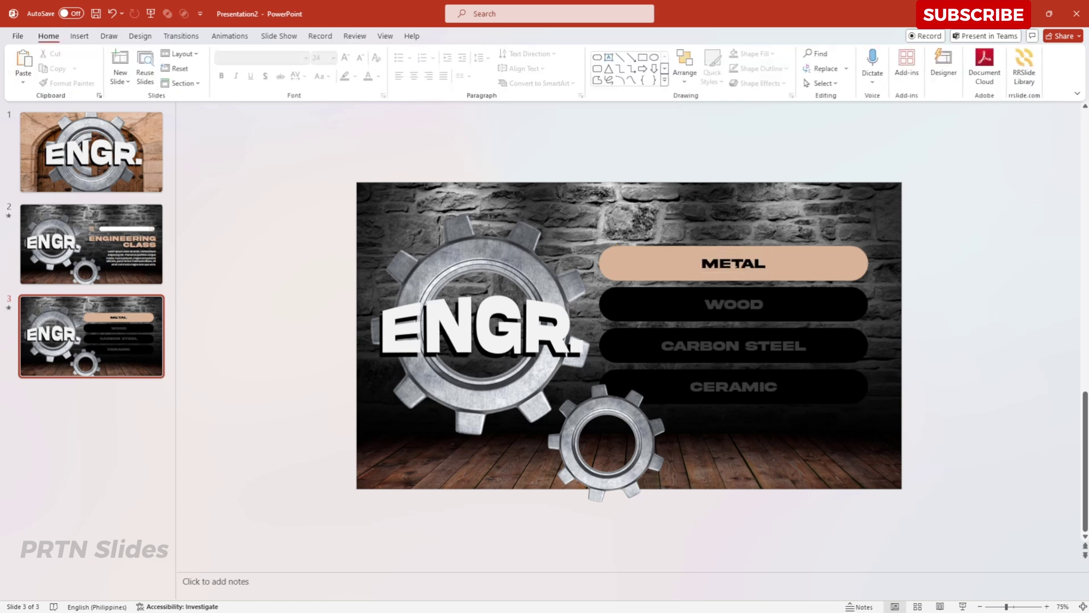
# Insert an isosceles triangle rotated to point right, with no outline
pyautogui.click(80, 36)
pyautogui.click(250, 64)
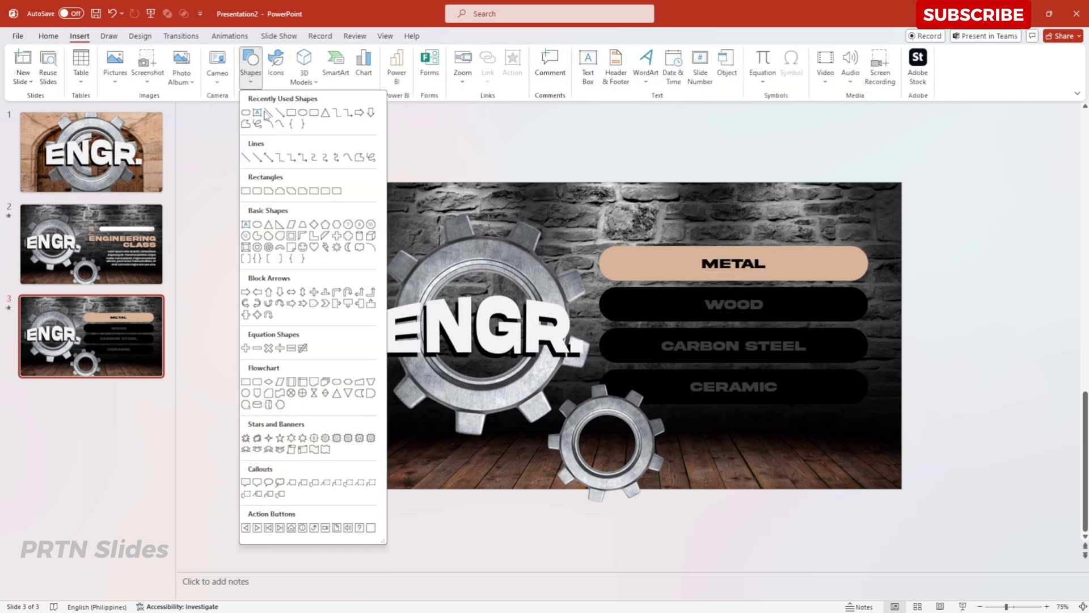
pyautogui.click(325, 112)
pyautogui.click(583, 246)
pyautogui.moveTo(607, 226); pyautogui.dragTo(664, 266)
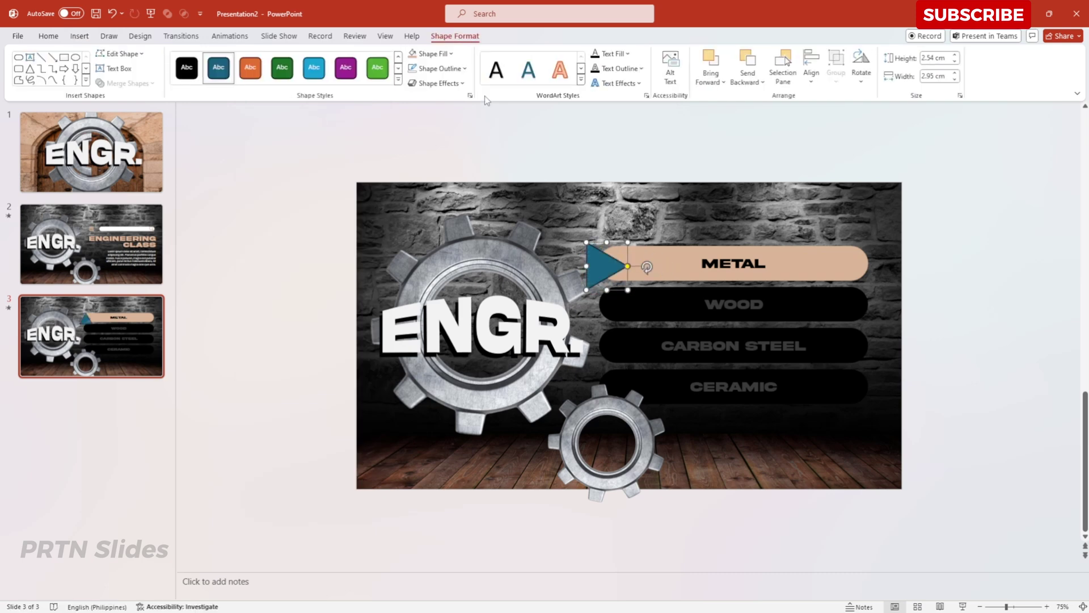
pyautogui.click(440, 68)
pyautogui.click(443, 252)
# Fill the triangle black and position it at the METAL bar's left end
pyautogui.click(431, 53)
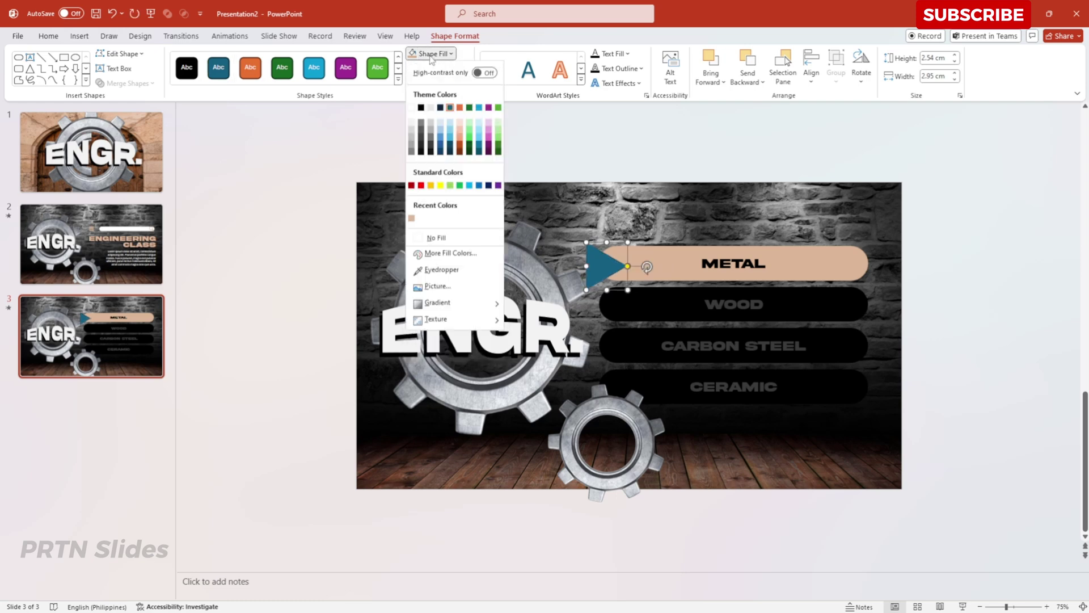
pyautogui.click(421, 108)
pyautogui.moveTo(628, 287)
pyautogui.mouseDown()
pyautogui.moveTo(590, 253)
pyautogui.moveTo(635, 275)
pyautogui.mouseUp()
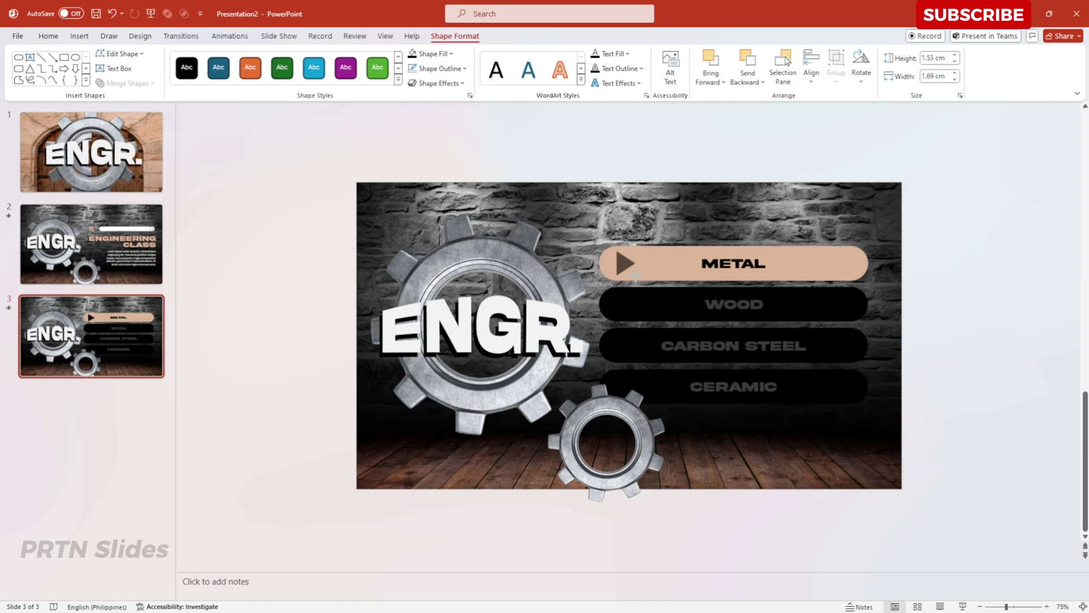
pyautogui.moveTo(621, 263); pyautogui.dragTo(623, 265)
pyautogui.keyDown('ctrl'); pyautogui.scroll(3, 640, 297); pyautogui.keyUp('ctrl')
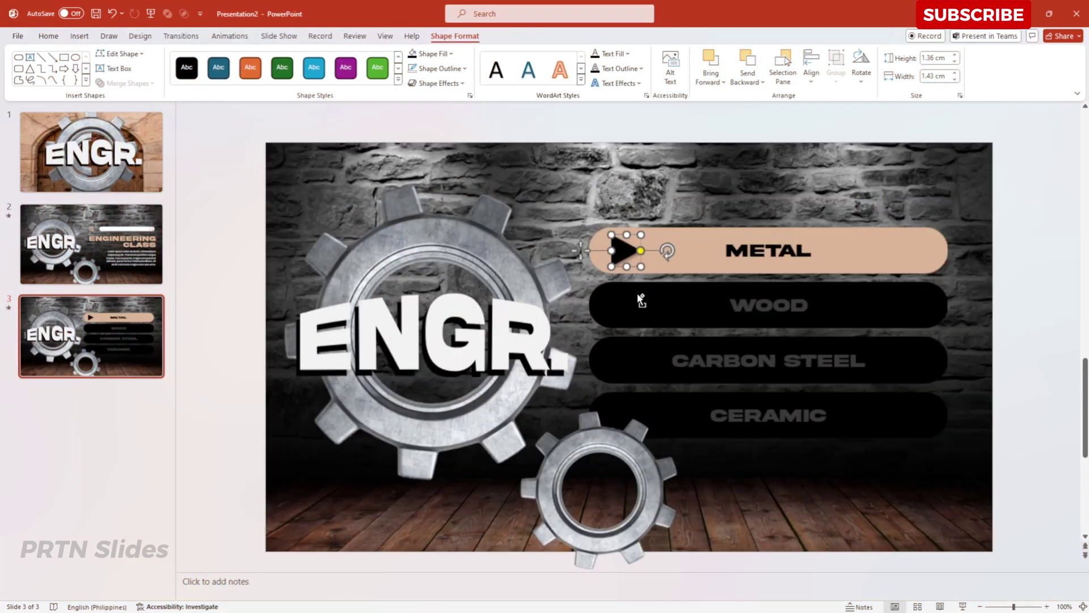
pyautogui.click(733, 130)
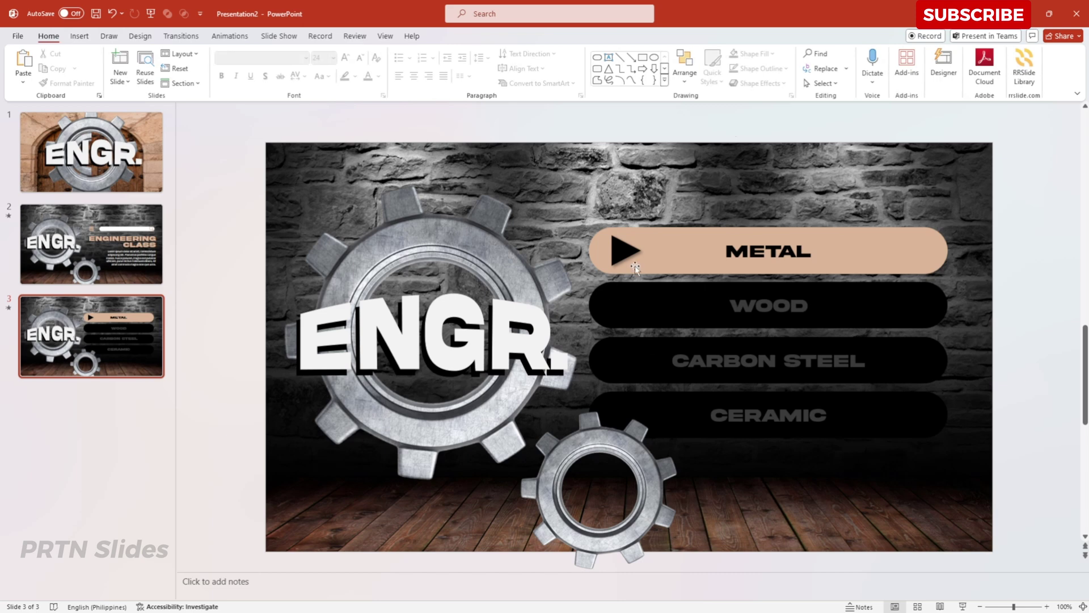
pyautogui.click(112, 330)
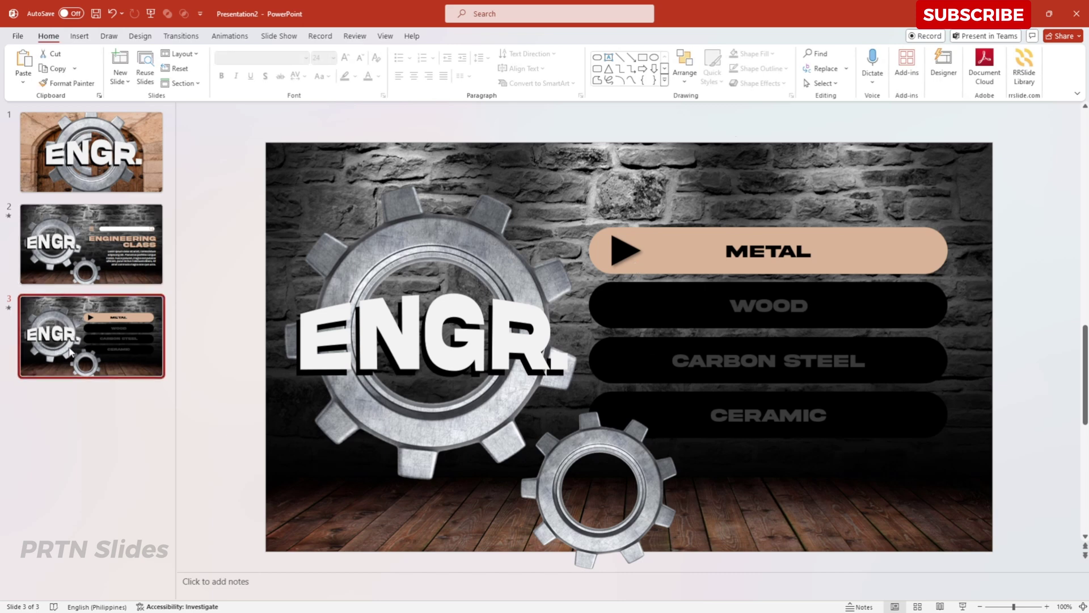
# Duplicate slide 3 as slide 4 and give the WOOD bar tan fill with a black label
pyautogui.hotkey('ctrl', 'd')
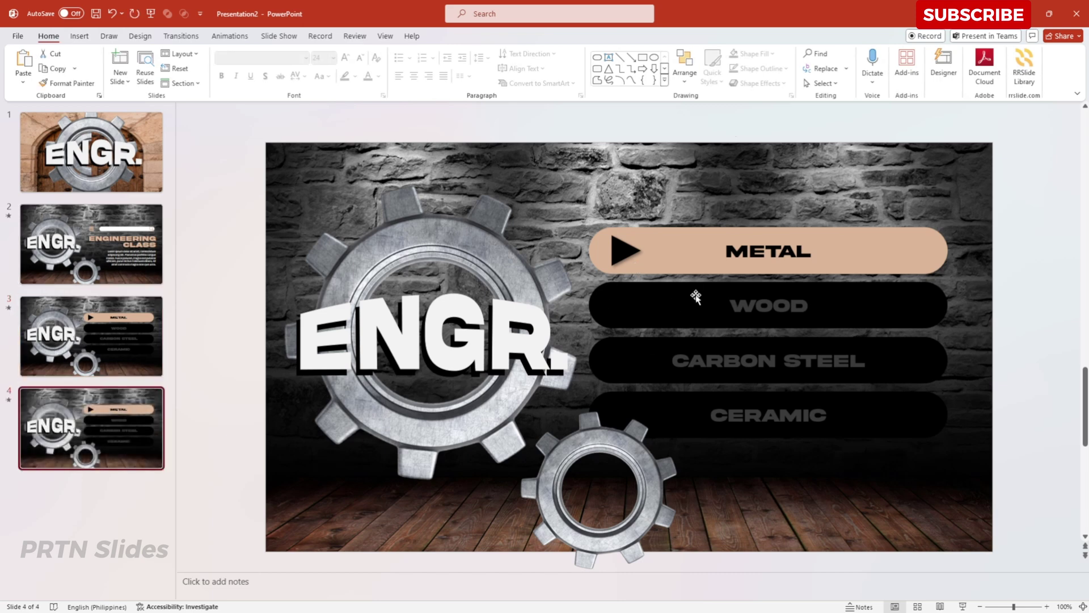
pyautogui.click(679, 304)
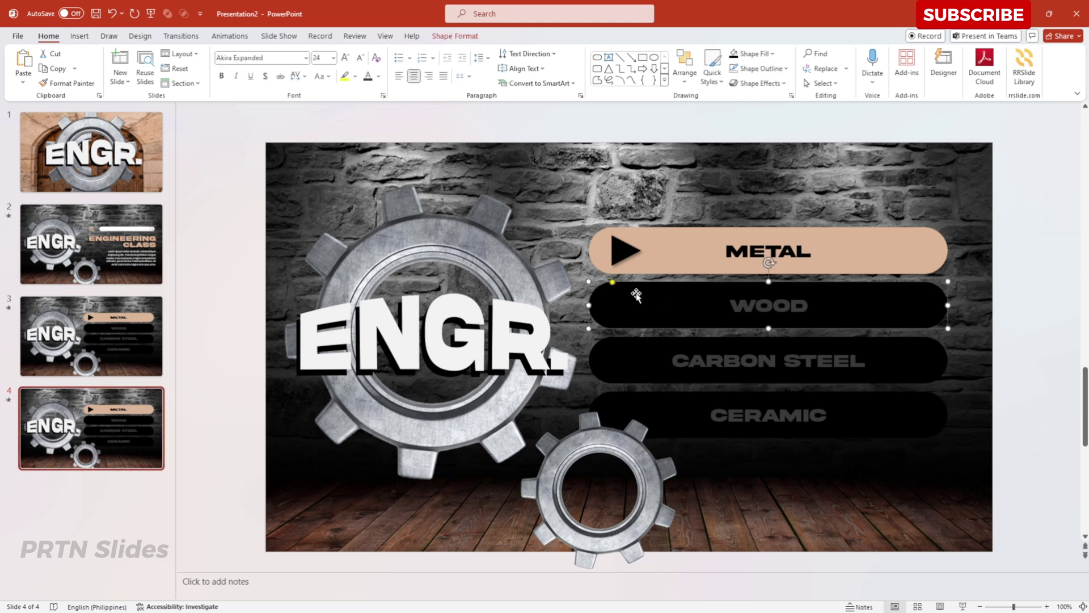
pyautogui.click(455, 36)
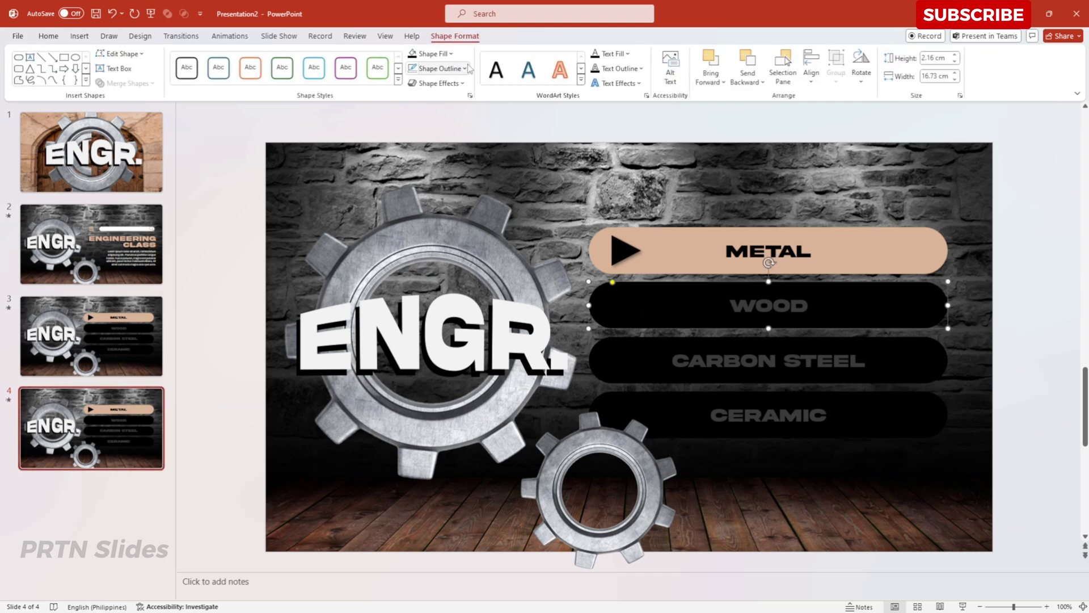
pyautogui.click(432, 54)
pyautogui.click(411, 219)
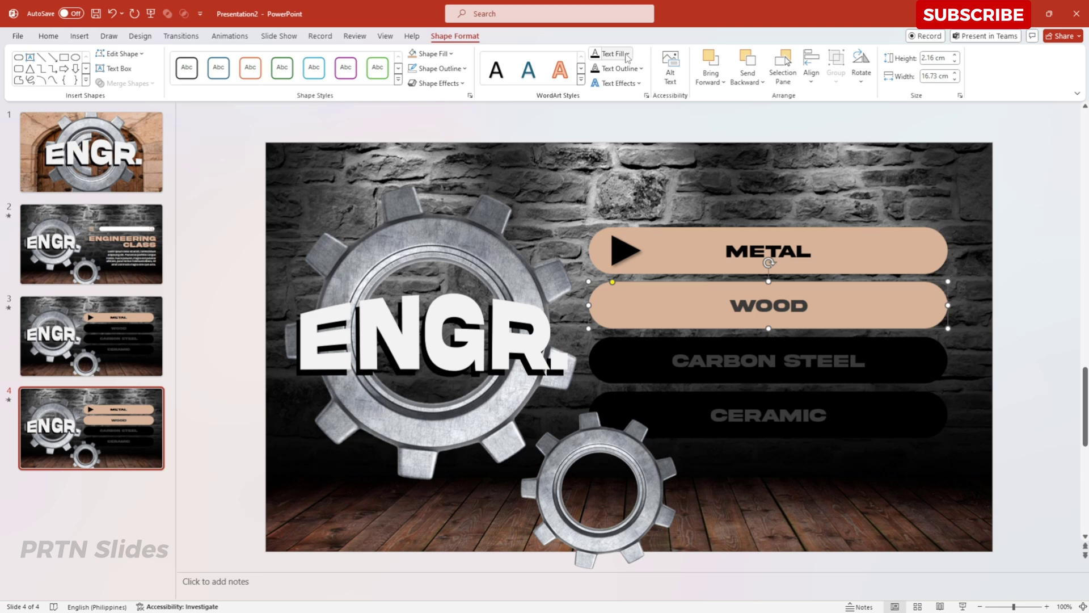
pyautogui.click(595, 55)
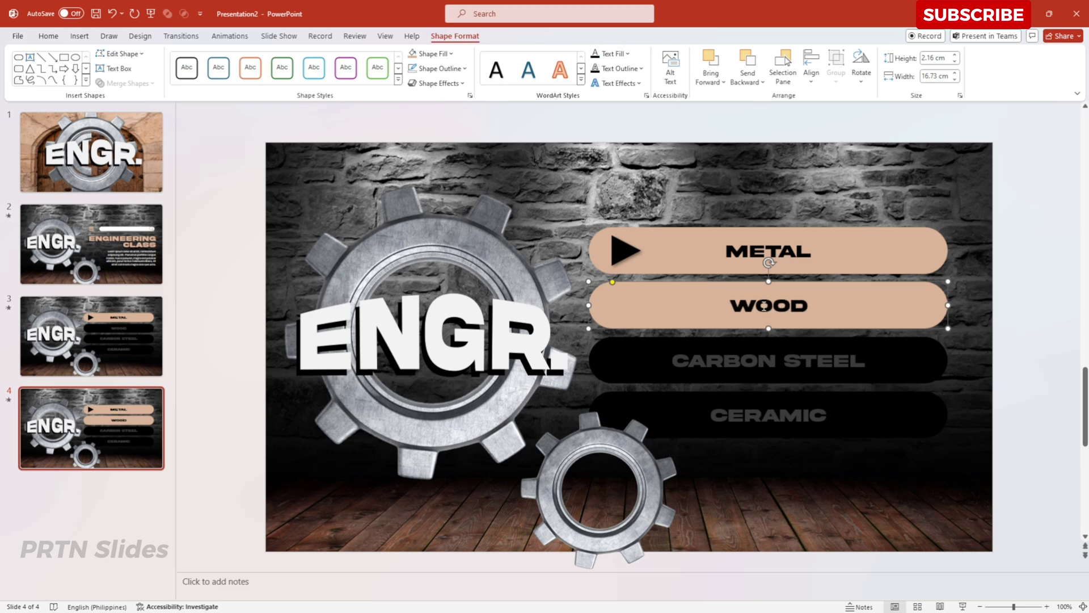
# Move the play arrow from the METAL bar to the WOOD bar
pyautogui.click(625, 253)
pyautogui.moveTo(626, 250); pyautogui.dragTo(617, 305)
pyautogui.press('Escape')
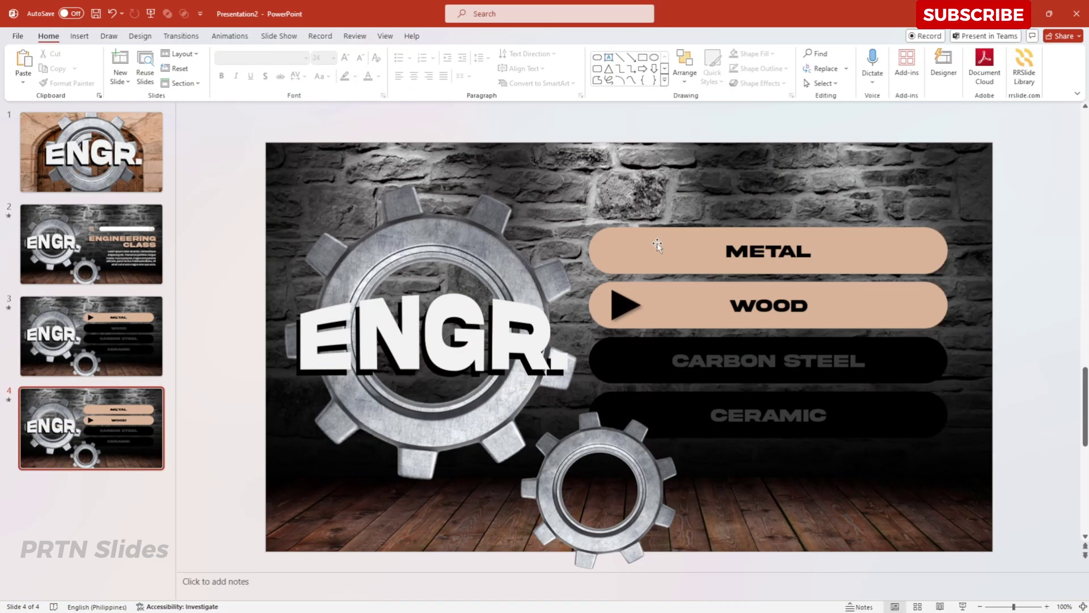
# Return the METAL bar to black fill with dark grey text
pyautogui.click(664, 251)
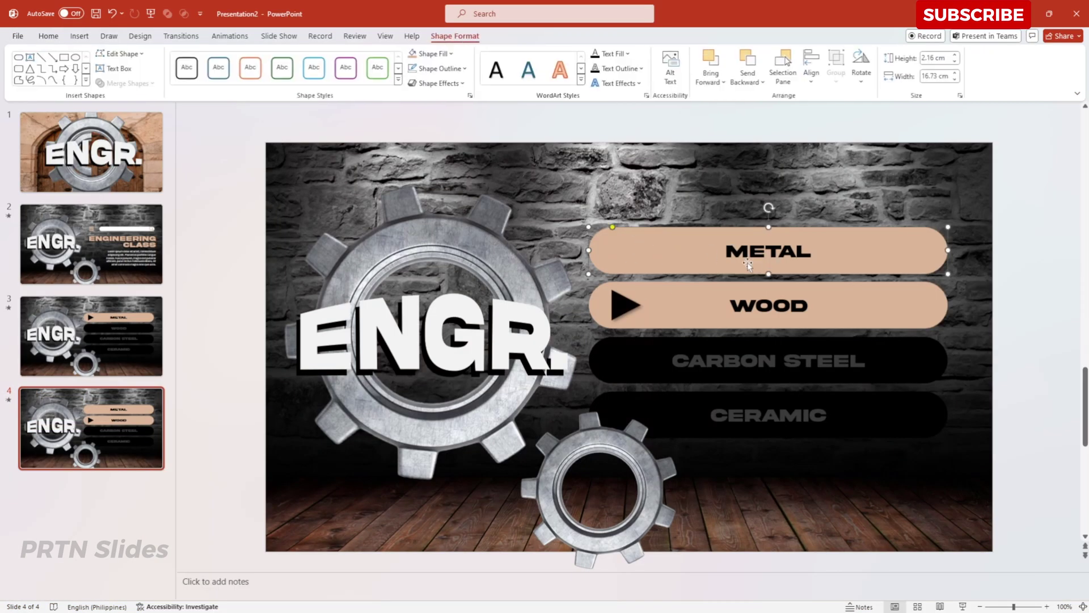
pyautogui.click(450, 58)
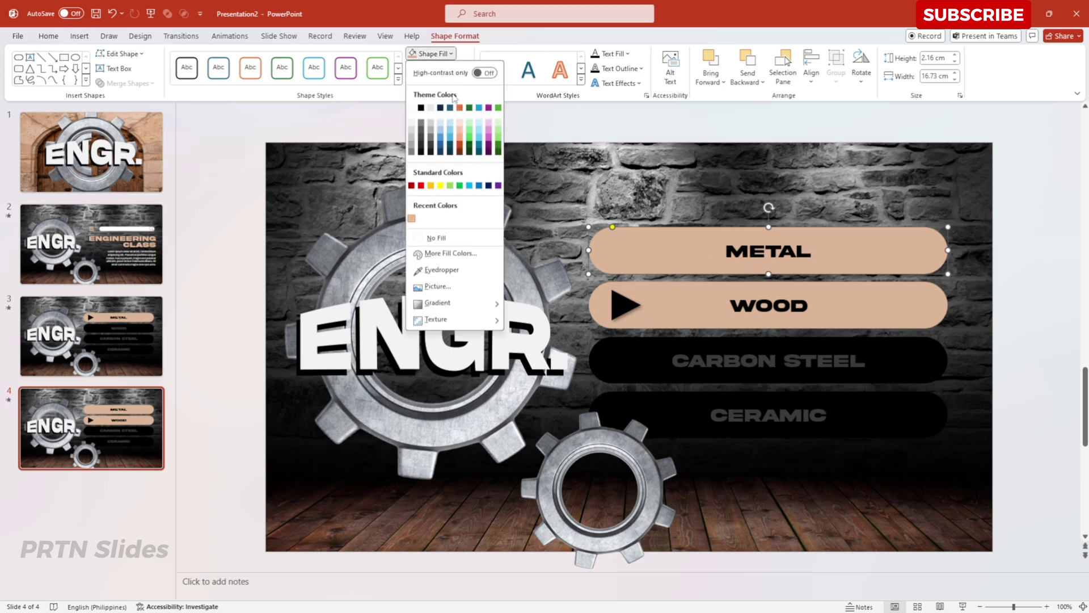
pyautogui.click(421, 108)
pyautogui.click(618, 53)
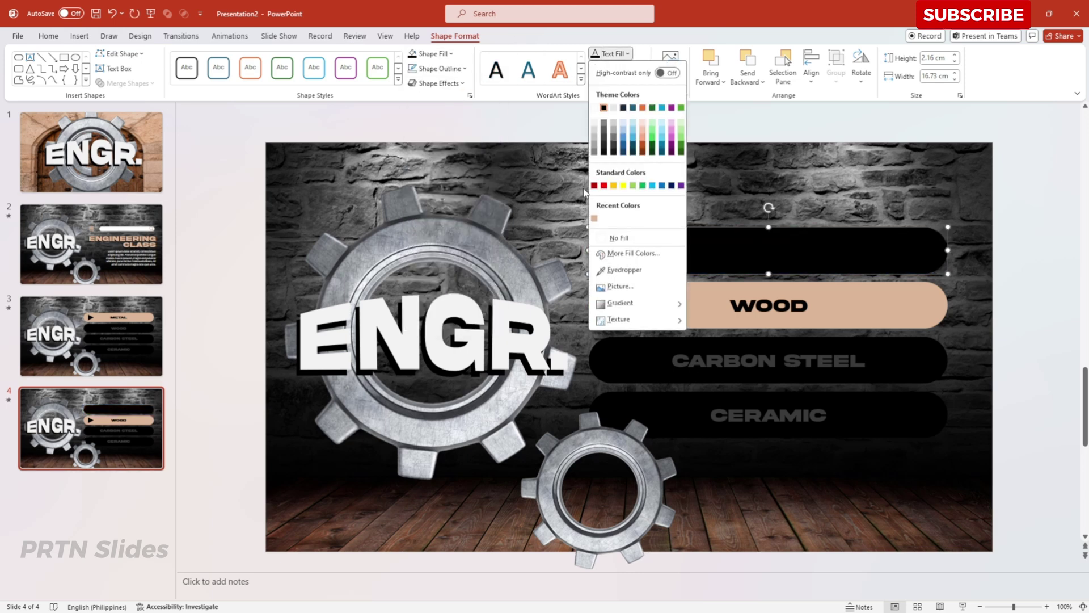
pyautogui.click(614, 145)
pyautogui.click(658, 128)
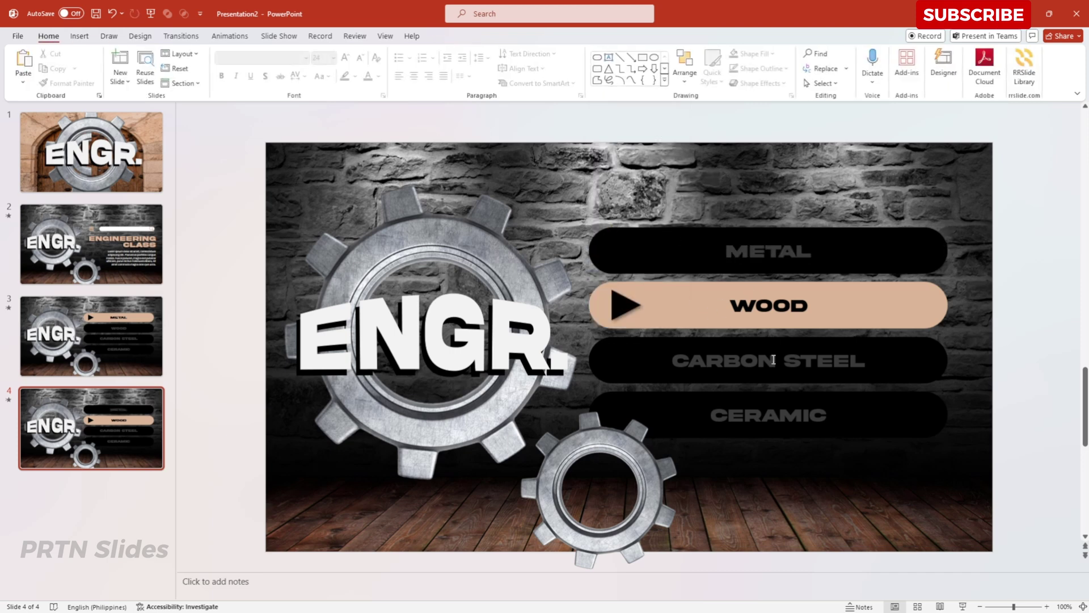
# Duplicate slide 4 with Ctrl+D to create slide 5
pyautogui.click(634, 363)
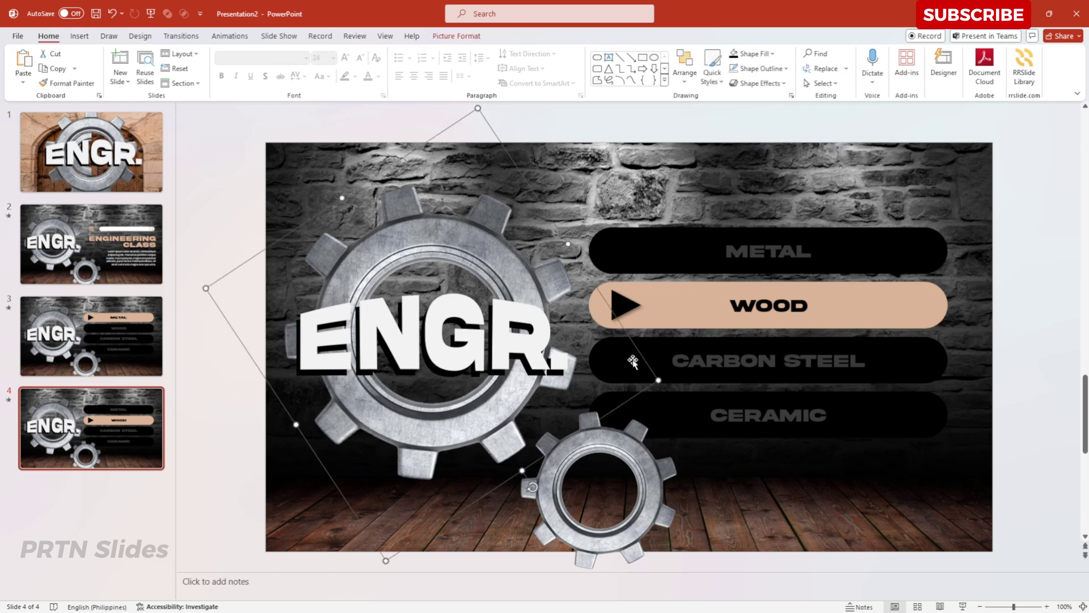
pyautogui.click(688, 402)
pyautogui.click(651, 364)
pyautogui.click(686, 414)
pyautogui.click(223, 418)
pyautogui.hotkey('ctrl', 'd')
# On slide 5, fill the CARBON STEEL bar tan, recolor its text, and move the play arrow onto it
pyautogui.click(656, 359)
pyautogui.click(455, 35)
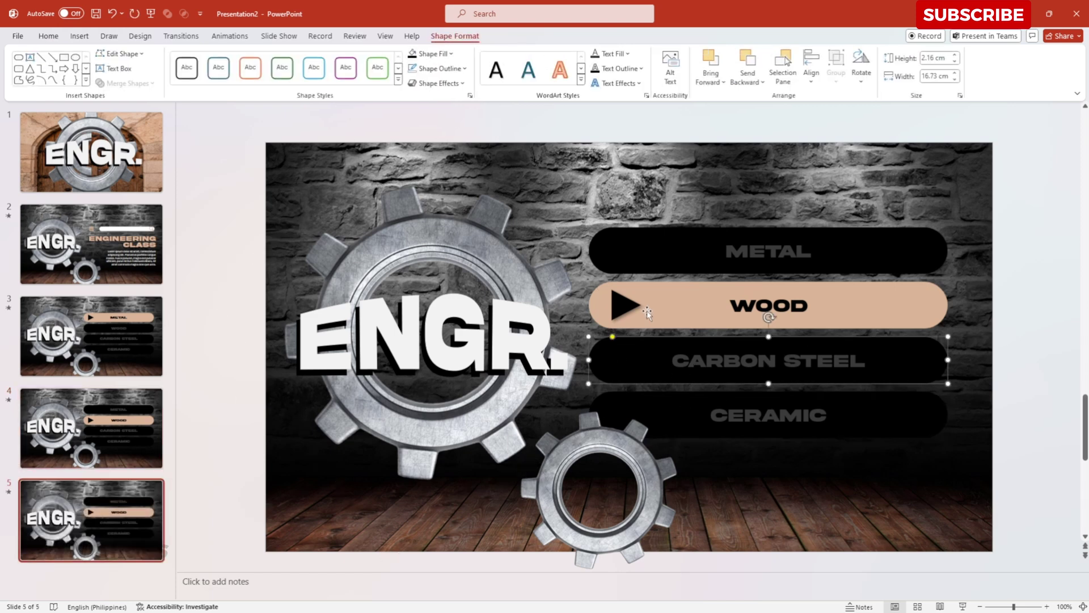
pyautogui.click(434, 53)
pyautogui.click(418, 214)
pyautogui.click(628, 54)
pyautogui.click(768, 415)
pyautogui.press('F4')
pyautogui.click(626, 306)
pyautogui.moveTo(626, 305); pyautogui.dragTo(626, 361)
# Duplicate slide 5 as slide 6, then fill slide 5's WOOD and CERAMIC bars black
pyautogui.click(173, 520)
pyautogui.hotkey('ctrl', 'd')
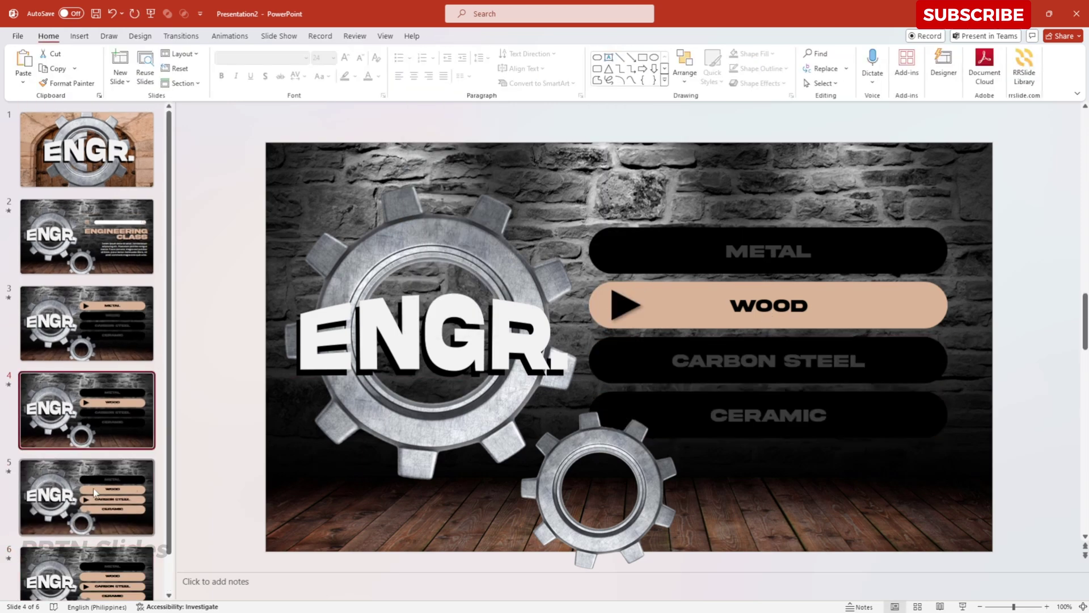
pyautogui.click(91, 519)
pyautogui.click(768, 305)
pyautogui.keyDown('shift'); pyautogui.click(768, 415); pyautogui.keyUp('shift')
pyautogui.click(455, 36)
pyautogui.click(434, 54)
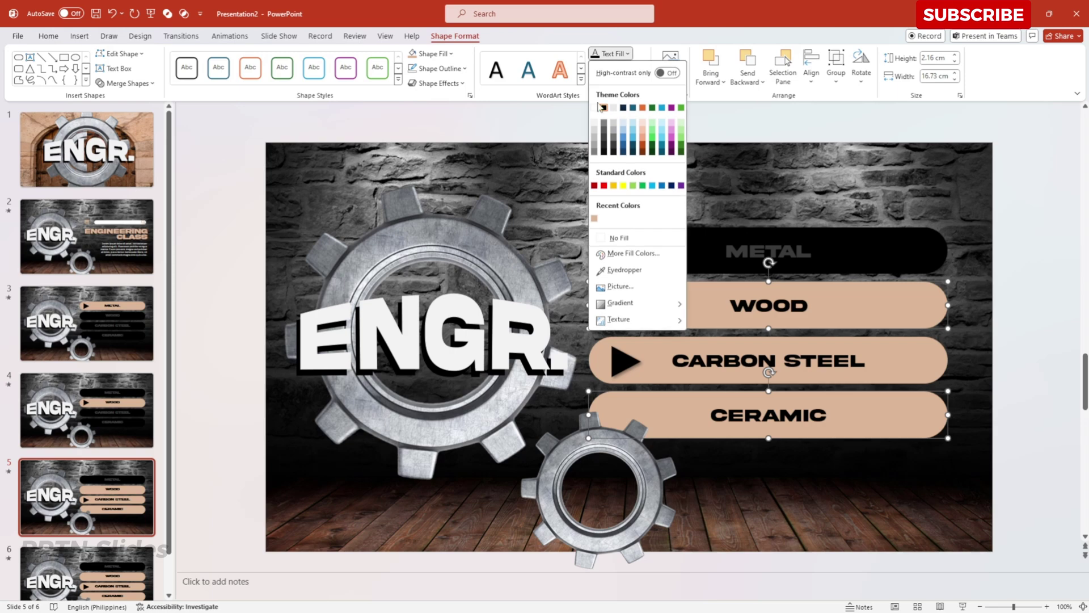
pyautogui.click(438, 108)
# On slide 6, move the play arrow onto CERAMIC and turn the WOOD and CARBON STEEL bars black
pyautogui.click(86, 573)
pyautogui.moveTo(626, 360); pyautogui.dragTo(630, 412)
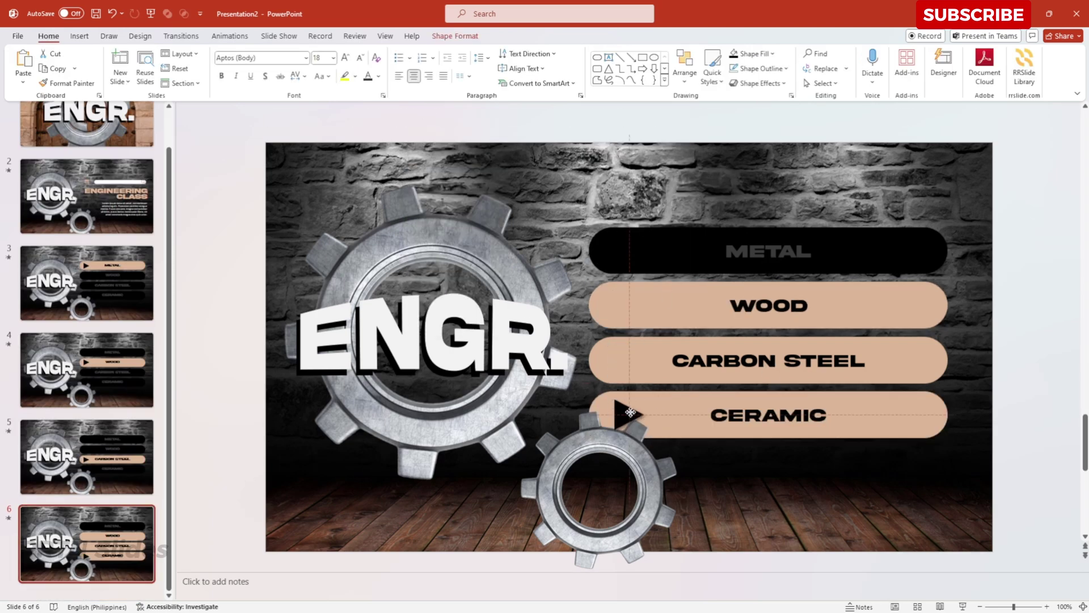
pyautogui.click(664, 307)
pyautogui.keyDown('shift'); pyautogui.click(670, 361); pyautogui.keyUp('shift')
pyautogui.press('F4')
# Review slides 3 through 6 to check each highlighted material, then open slide 2
pyautogui.click(85, 369)
pyautogui.click(13, 292)
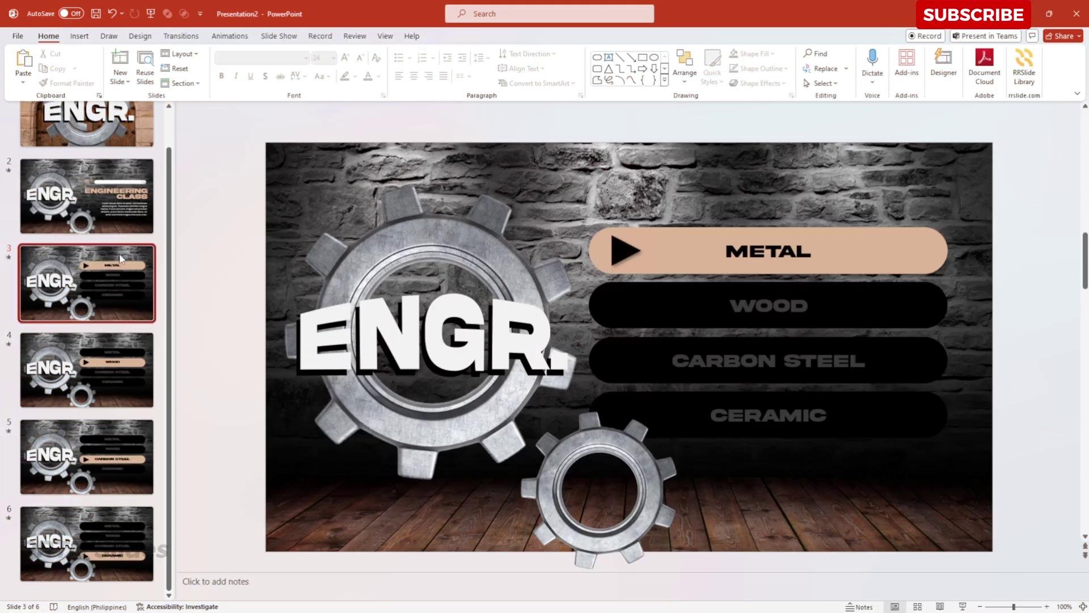
pyautogui.click(75, 280)
pyautogui.click(104, 365)
pyautogui.click(99, 461)
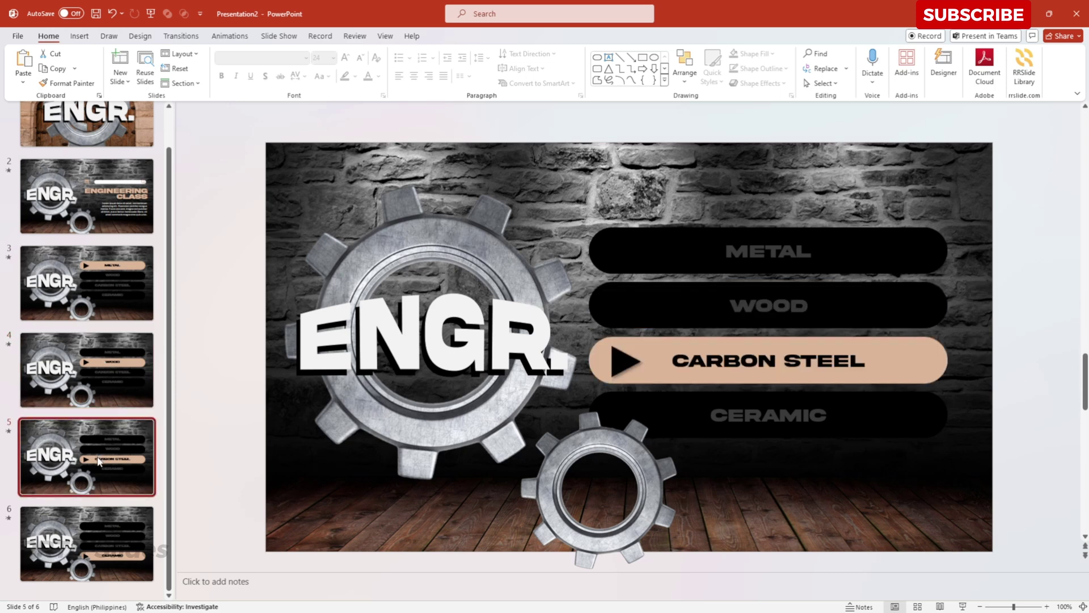
pyautogui.click(95, 543)
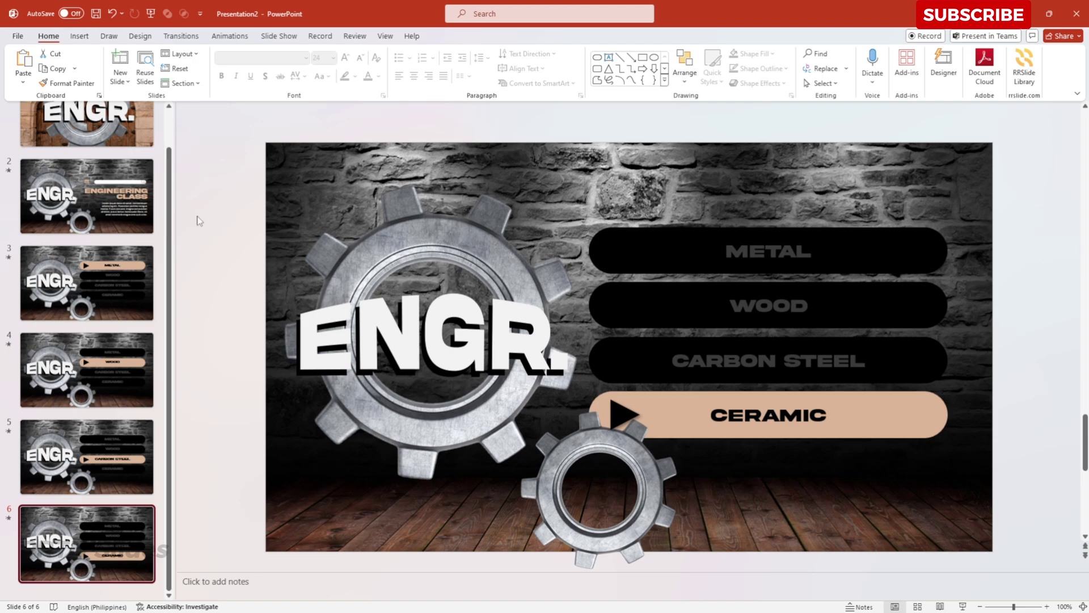
pyautogui.click(113, 174)
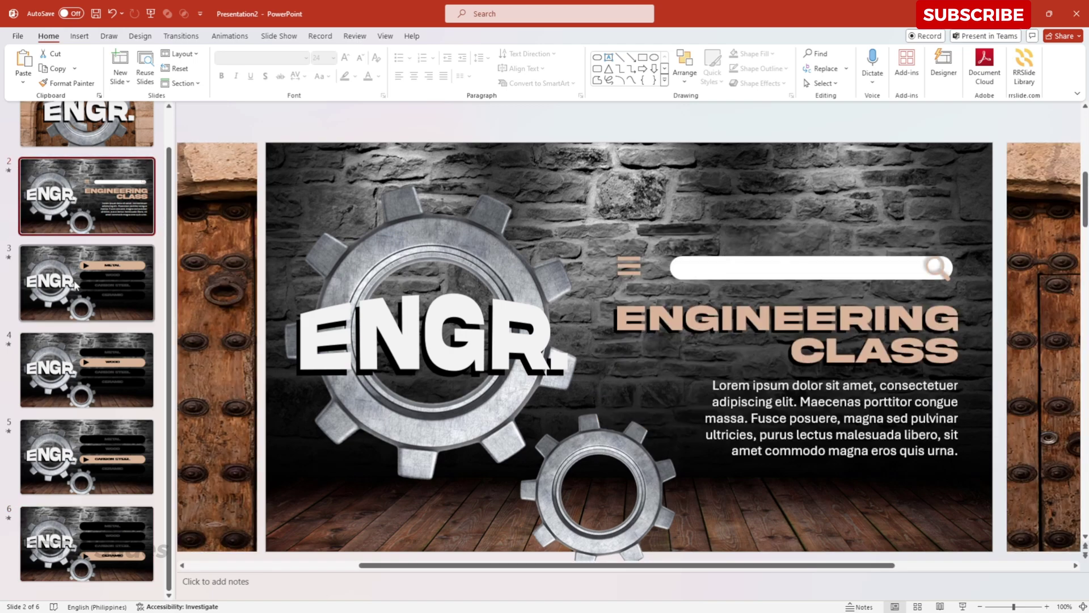
# Rotate the large and small gears on slide 3 to new angles
pyautogui.click(74, 277)
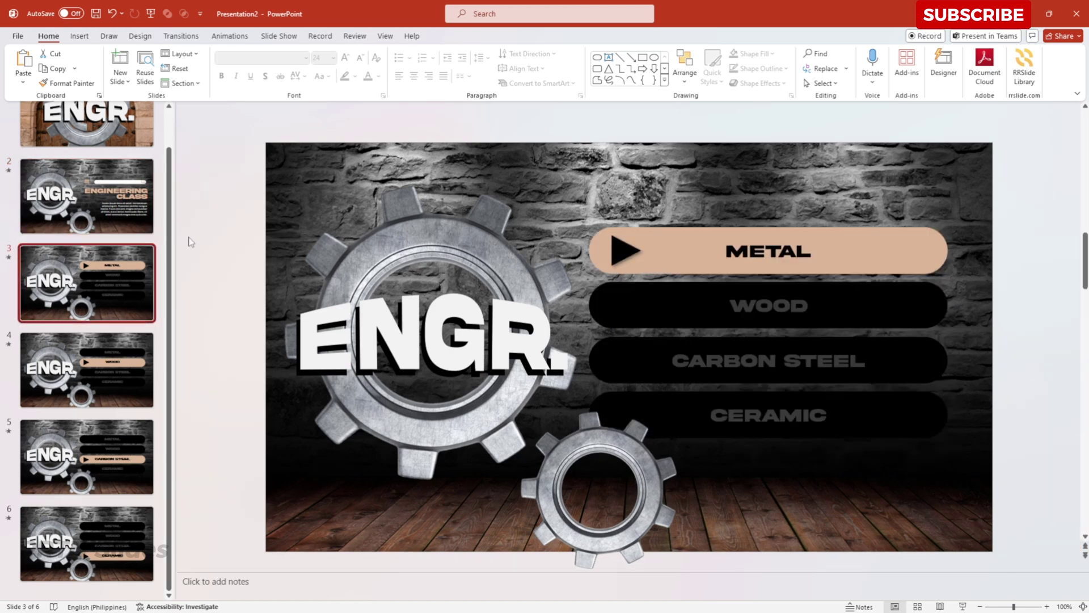
pyautogui.click(463, 231)
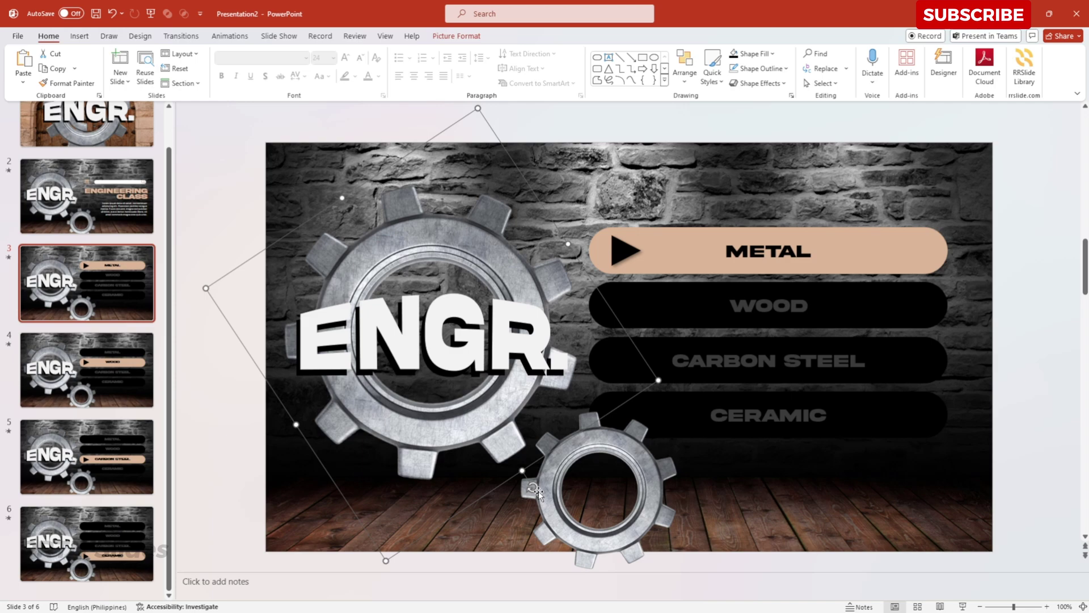
pyautogui.moveTo(534, 488); pyautogui.dragTo(444, 151)
pyautogui.scroll(-1, 659, 448)
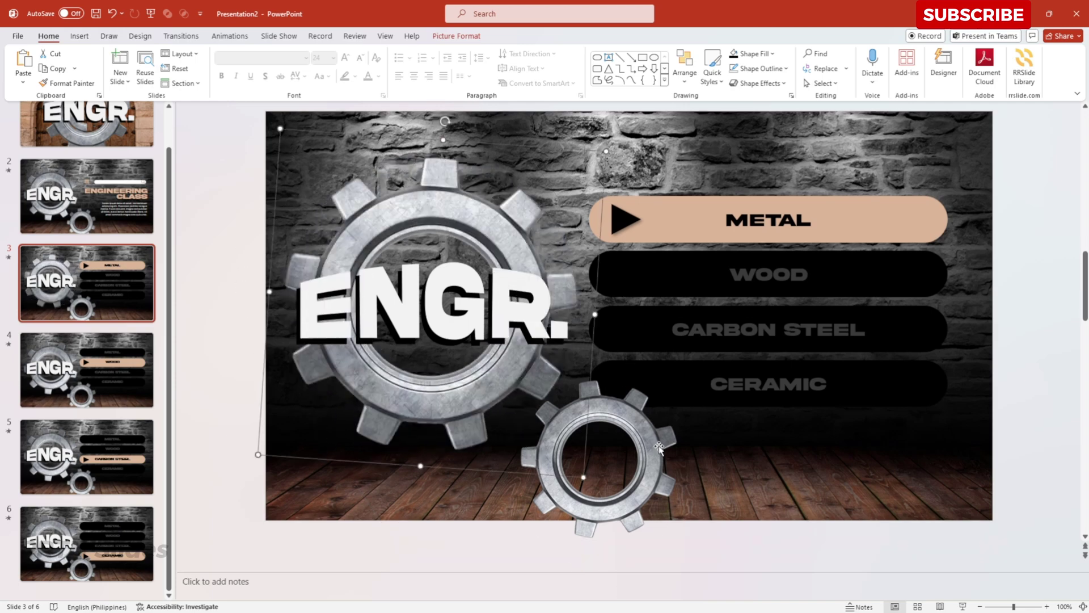
pyautogui.click(660, 449)
pyautogui.moveTo(577, 561); pyautogui.dragTo(570, 332)
# Rotate the large gear on slide 4 and select its small gear
pyautogui.click(79, 369)
pyautogui.click(424, 202)
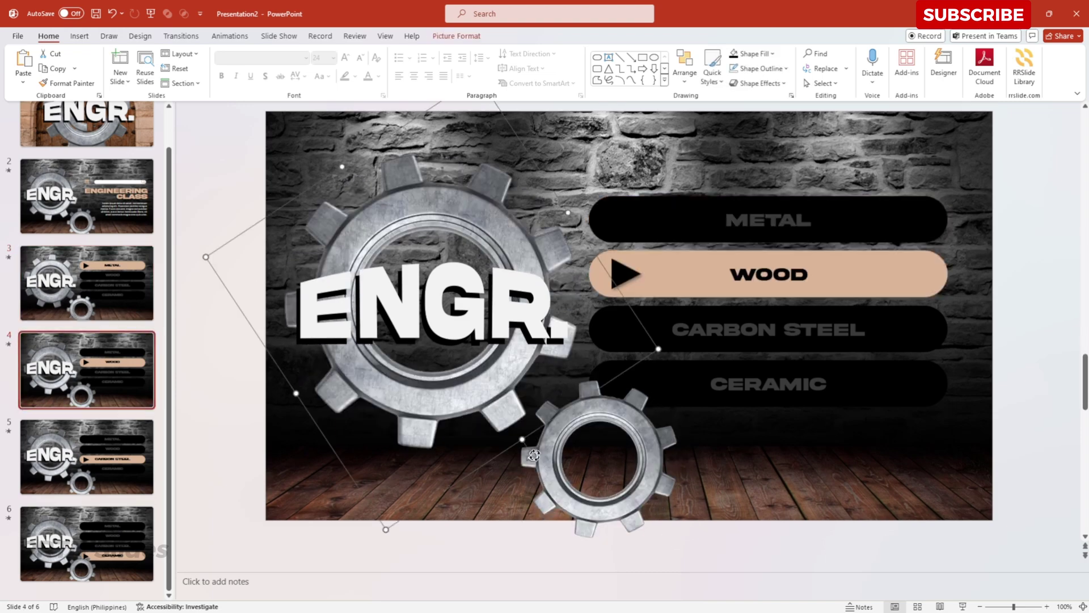
pyautogui.moveTo(534, 455); pyautogui.dragTo(536, 453)
pyautogui.click(652, 443)
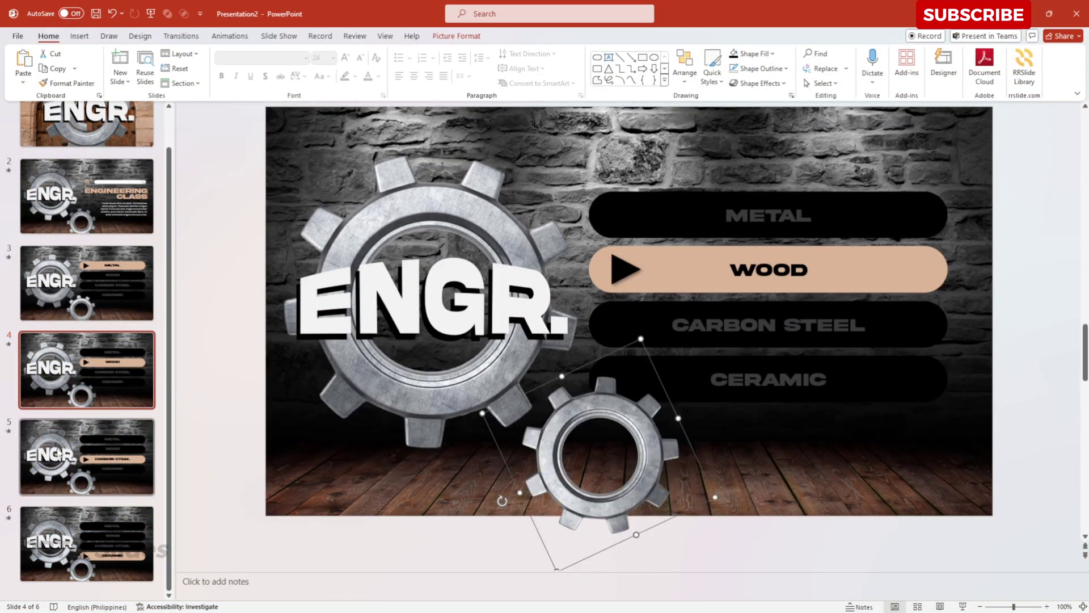
# Rotate the large and small gears on slide 6 to different angles
pyautogui.click(59, 454)
pyautogui.click(80, 516)
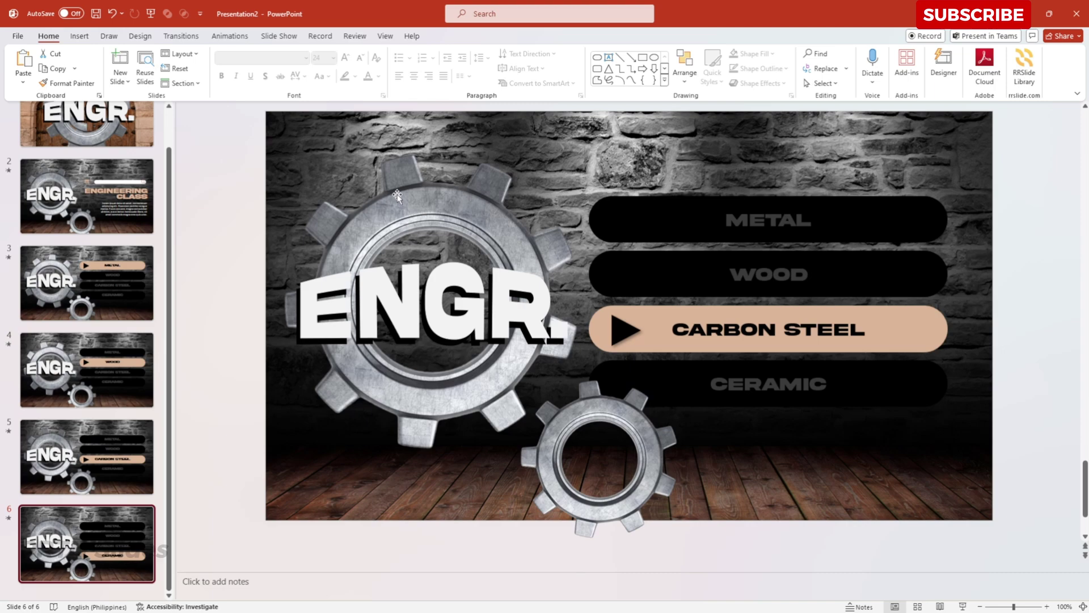
pyautogui.click(409, 252)
pyautogui.moveTo(529, 458); pyautogui.dragTo(562, 448)
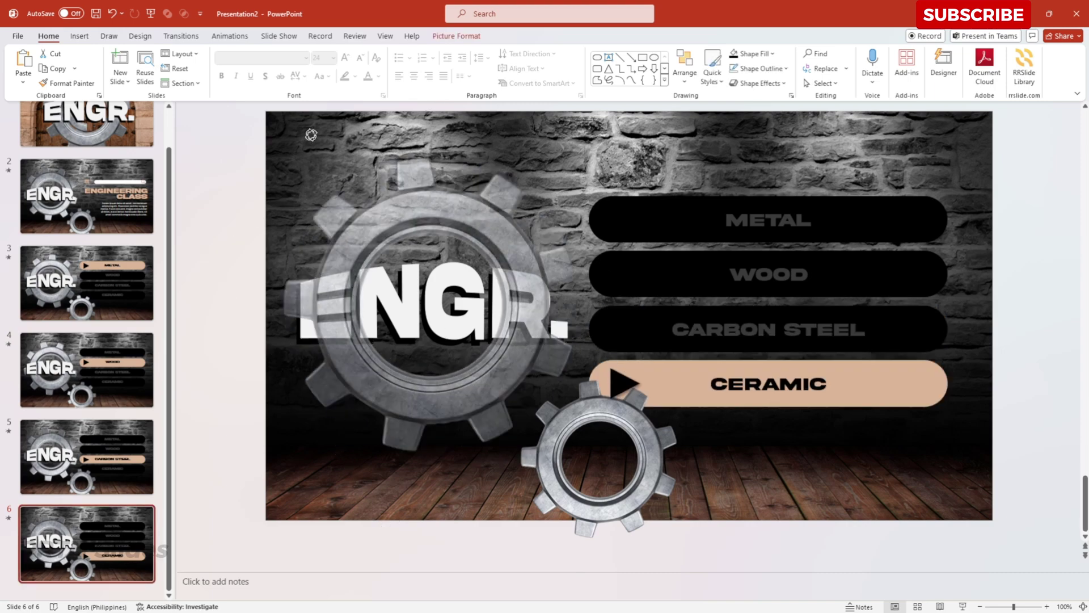
pyautogui.click(654, 435)
pyautogui.moveTo(577, 565); pyautogui.dragTo(868, 496)
pyautogui.click(633, 303)
pyautogui.keyDown('ctrl'); pyautogui.scroll(-3, 651, 282); pyautogui.keyUp('ctrl')
pyautogui.keyDown('ctrl'); pyautogui.scroll(3, 656, 284); pyautogui.keyUp('ctrl')
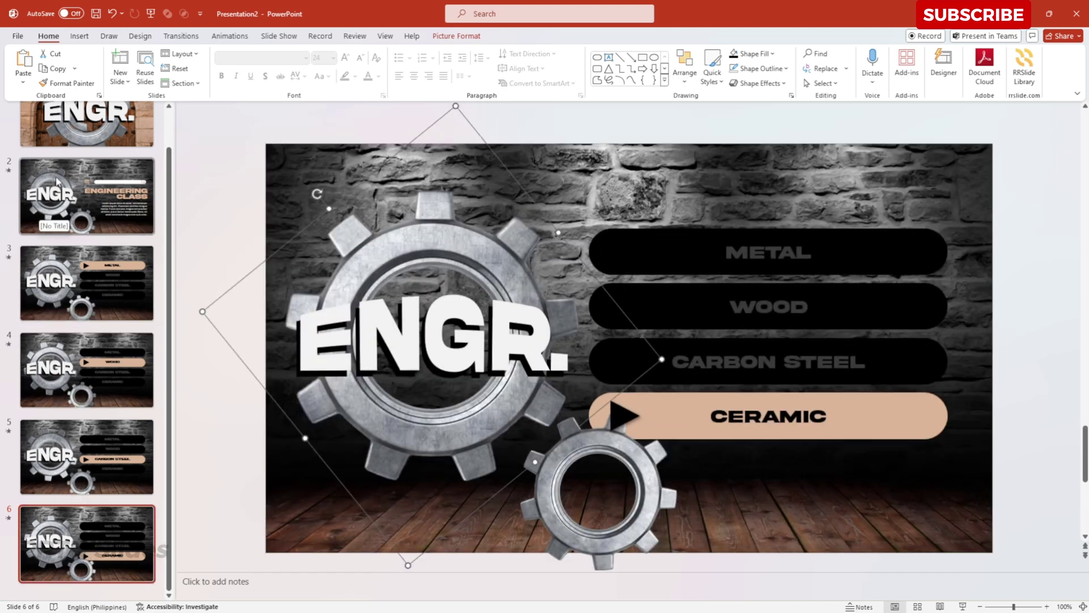
pyautogui.scroll(2, 83, 212)
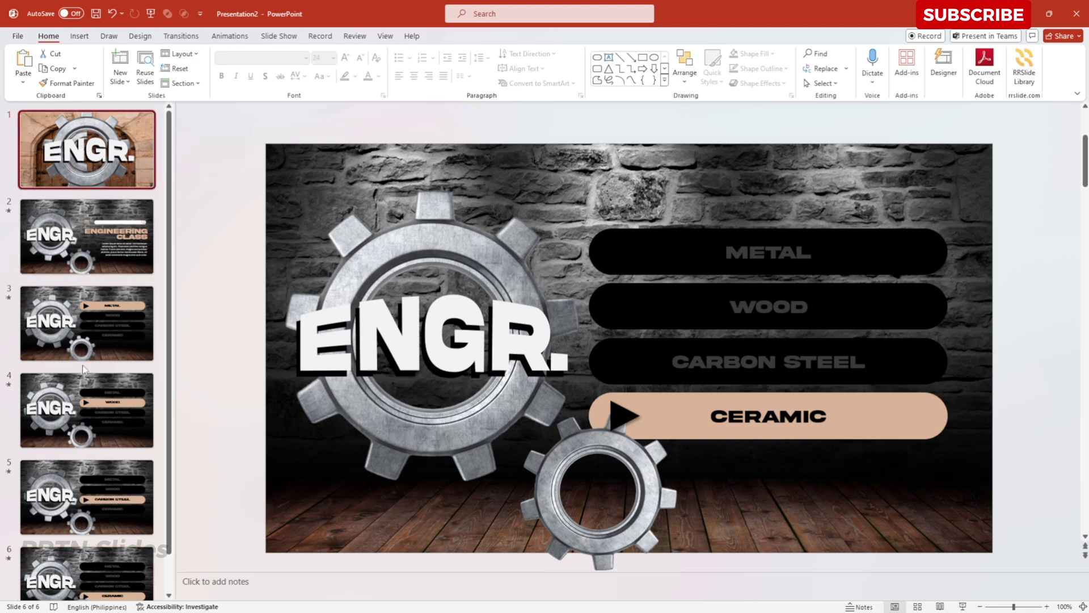
# Select all six slides and apply the Morph transition to them
pyautogui.keyDown('shift'); pyautogui.click(78, 141); pyautogui.keyUp('shift')
pyautogui.scroll(-2, 114, 136)
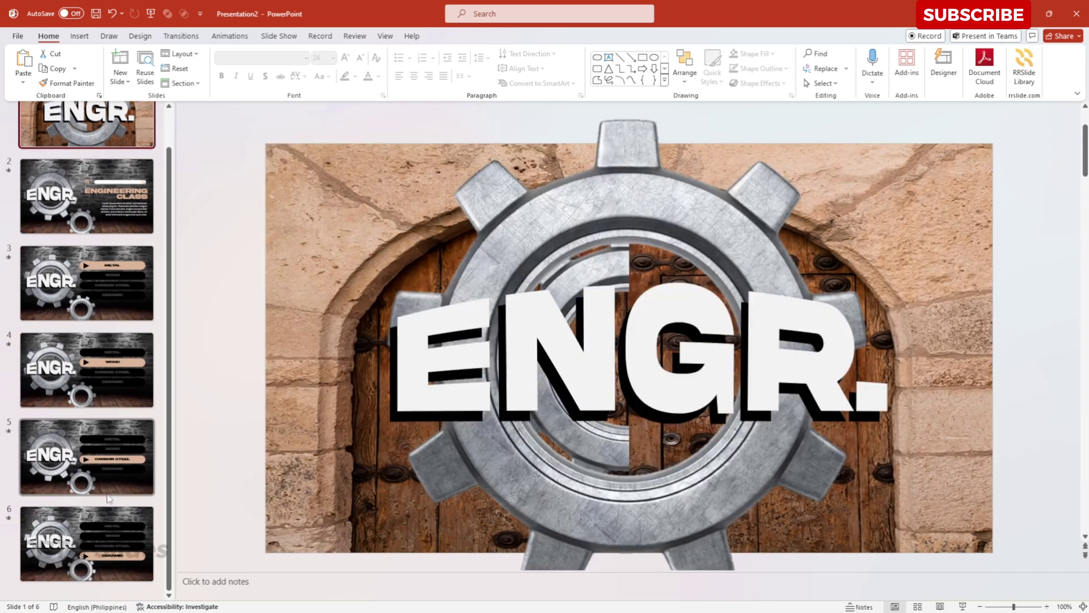
pyautogui.click(181, 37)
pyautogui.click(118, 71)
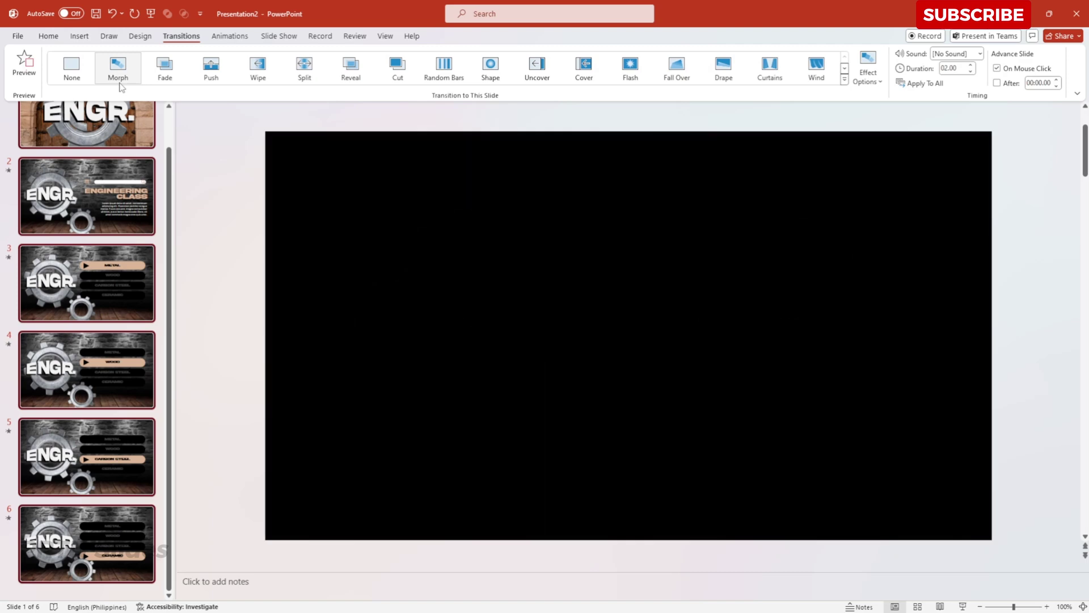